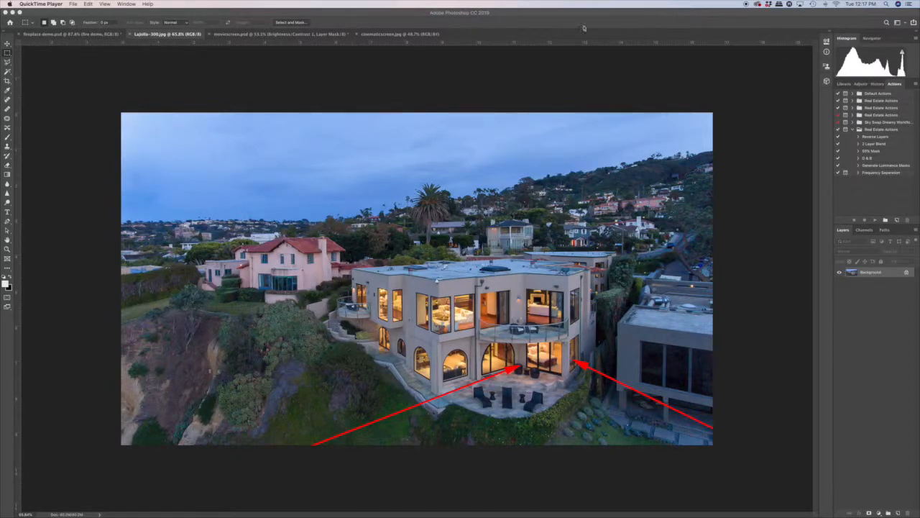
# Switch to the fireplace demo.psd document and add a new layer named fire directly above the fireplace layer.
pyautogui.click(53, 34)
pyautogui.click(53, 35)
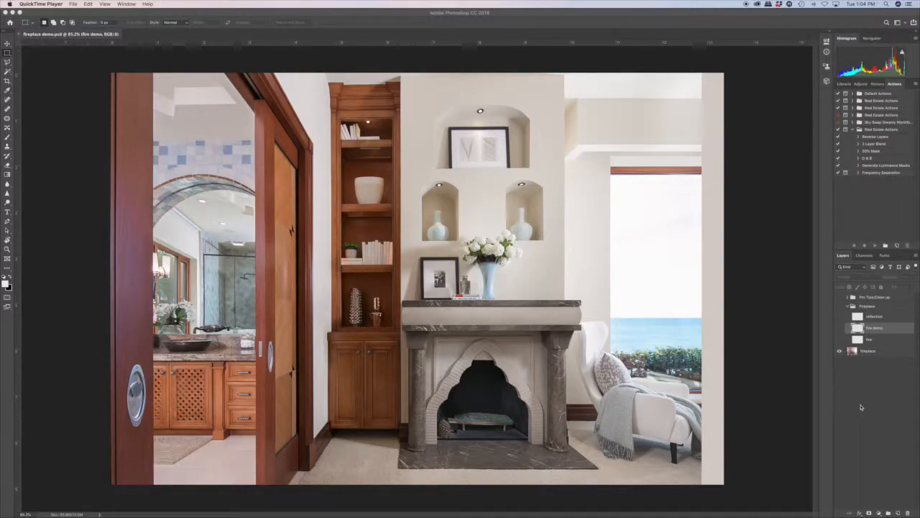
pyautogui.click(868, 352)
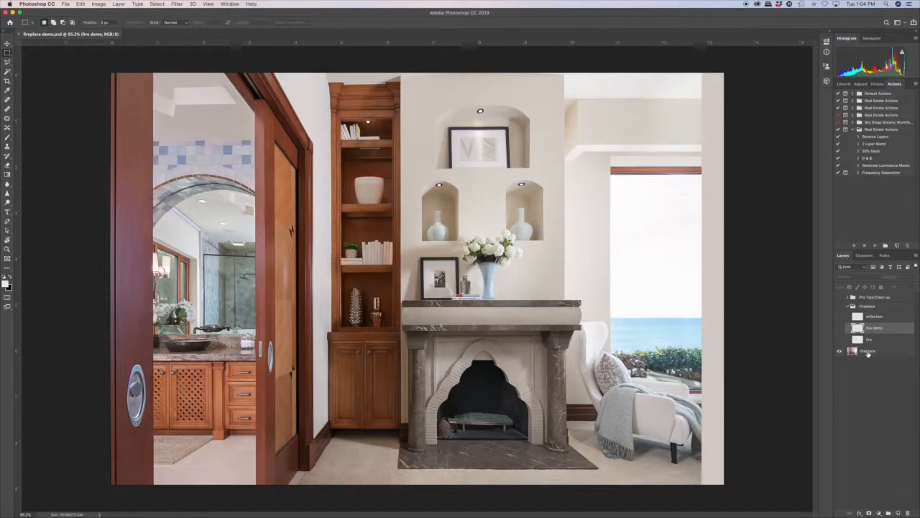
pyautogui.click(867, 352)
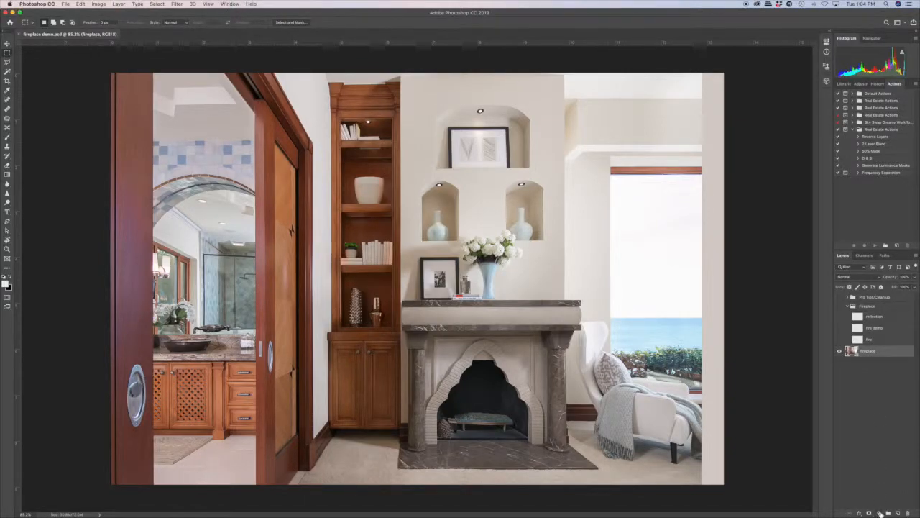
pyautogui.click(899, 514)
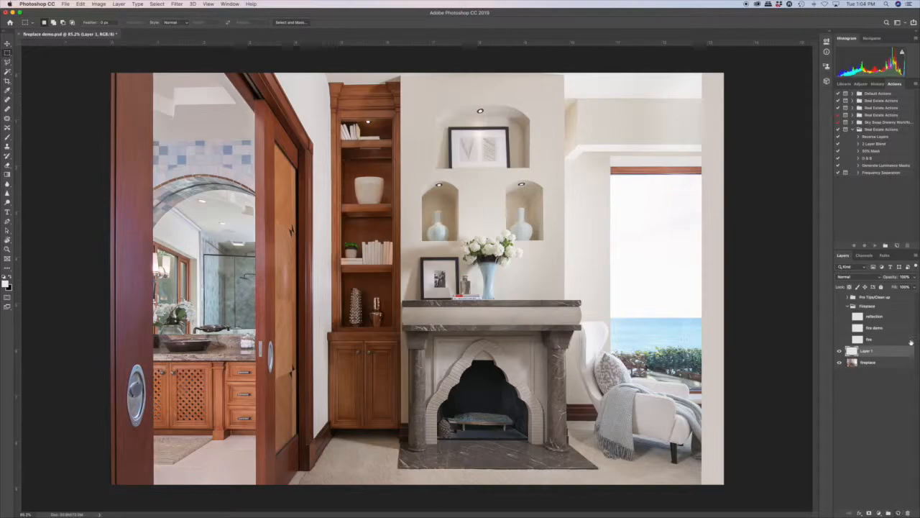
pyautogui.doubleClick(866, 350)
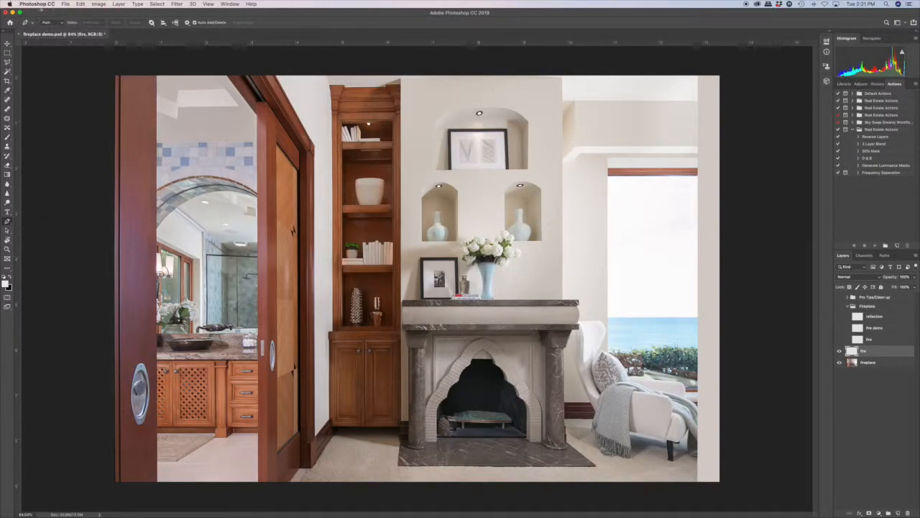
# Draw a zigzag Pen tool path in Path mode across the glass stones on the firebox burner.
pyautogui.click(62, 23)
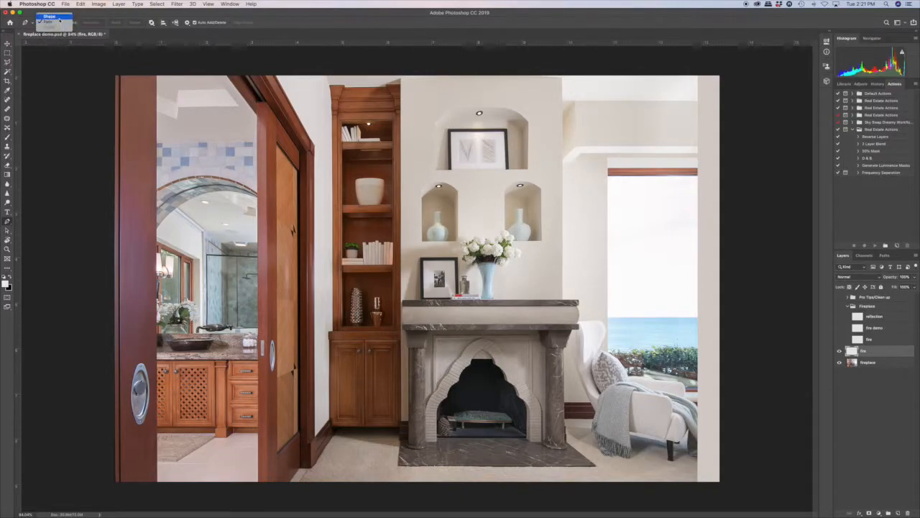
pyautogui.click(52, 22)
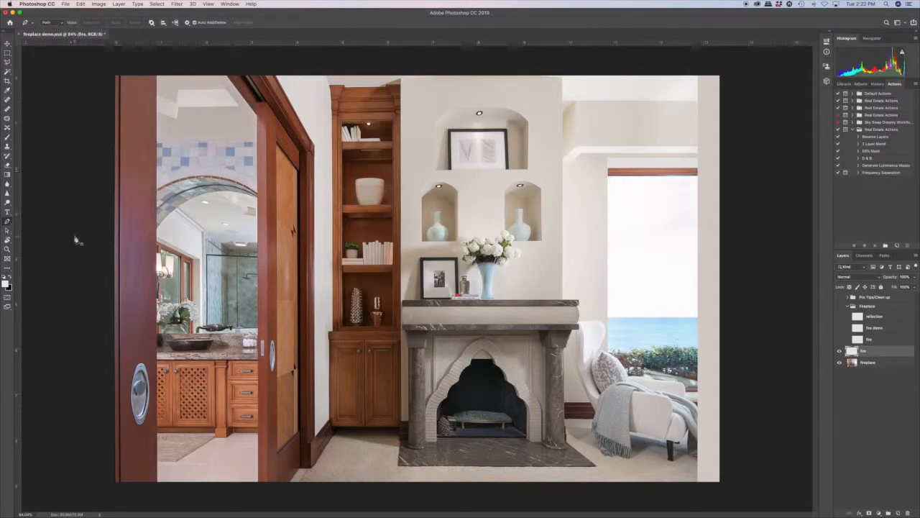
pyautogui.scroll(5, 545, 306)
pyautogui.scroll(-3, 545, 305)
pyautogui.hscroll(3, 545, 306)
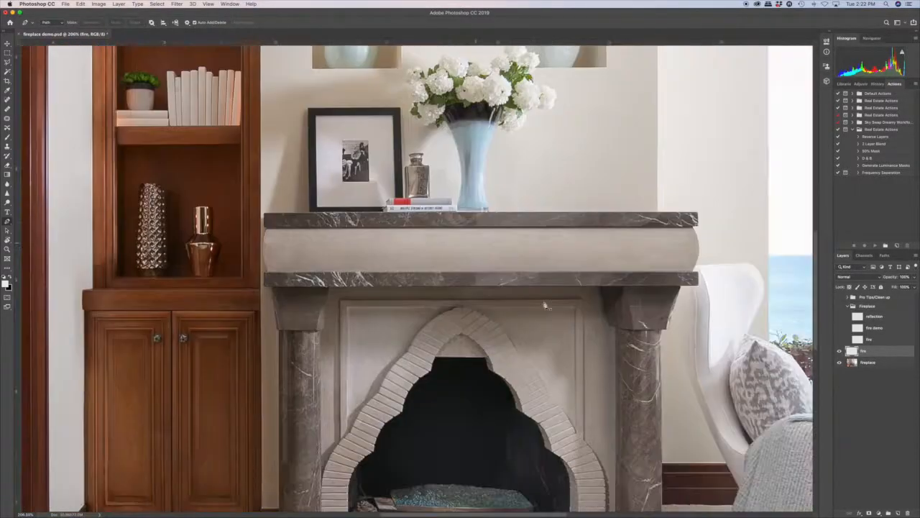
pyautogui.scroll(-3, 545, 306)
pyautogui.hscroll(2, 545, 305)
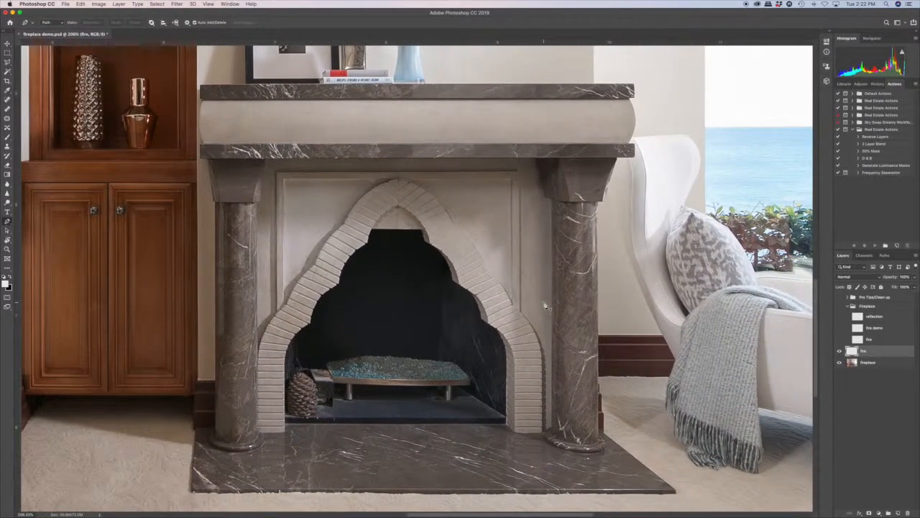
pyautogui.click(355, 365)
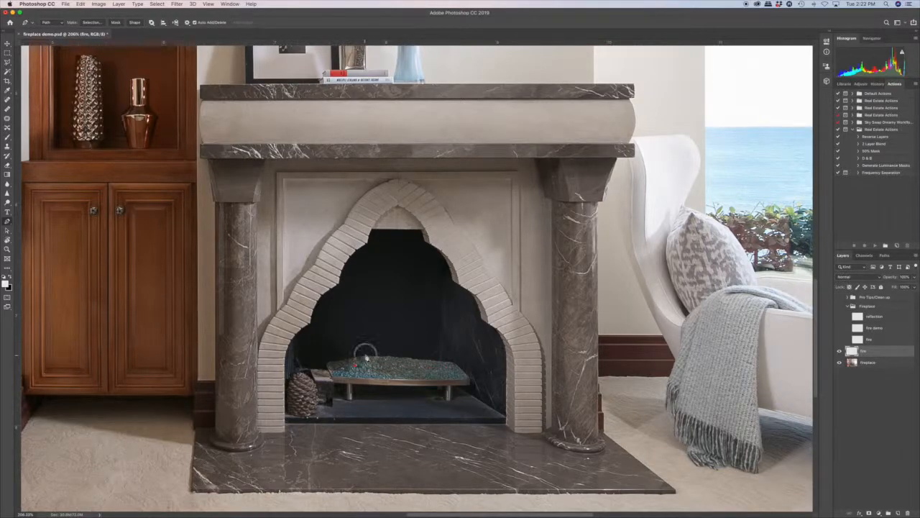
pyautogui.click(391, 368)
pyautogui.click(398, 355)
pyautogui.click(409, 365)
pyautogui.click(414, 354)
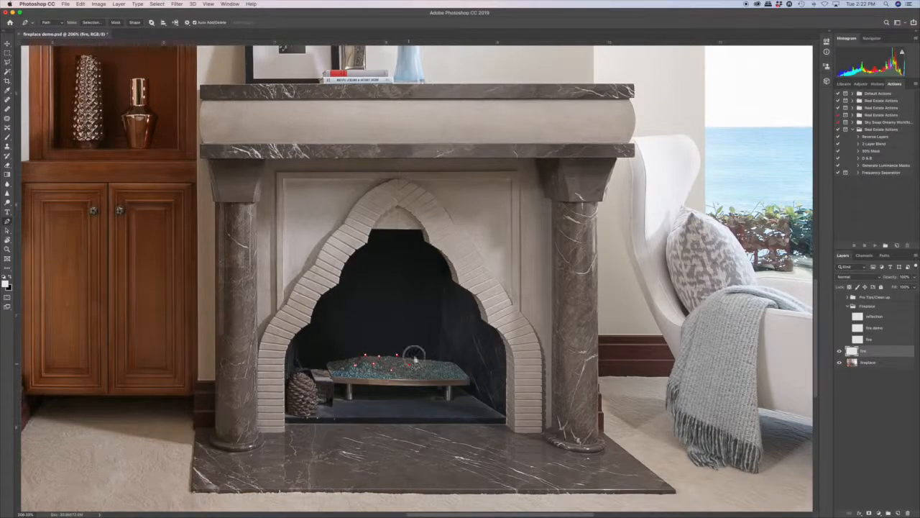
pyautogui.click(433, 363)
# Render Multiple Flames Various Angle along the path with length 154, width 88, angle 60, interval 66 and Medium quality, then dismiss the path.
pyautogui.click(179, 6)
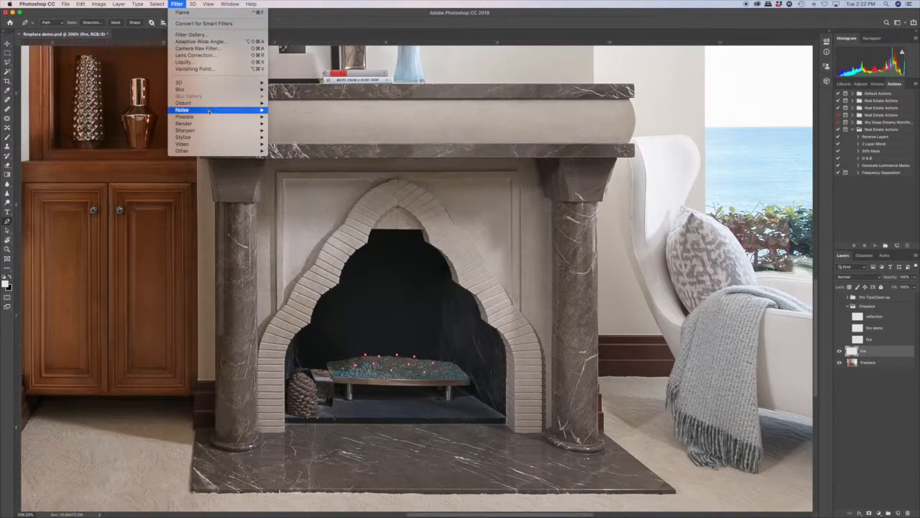
pyautogui.moveTo(210, 126)
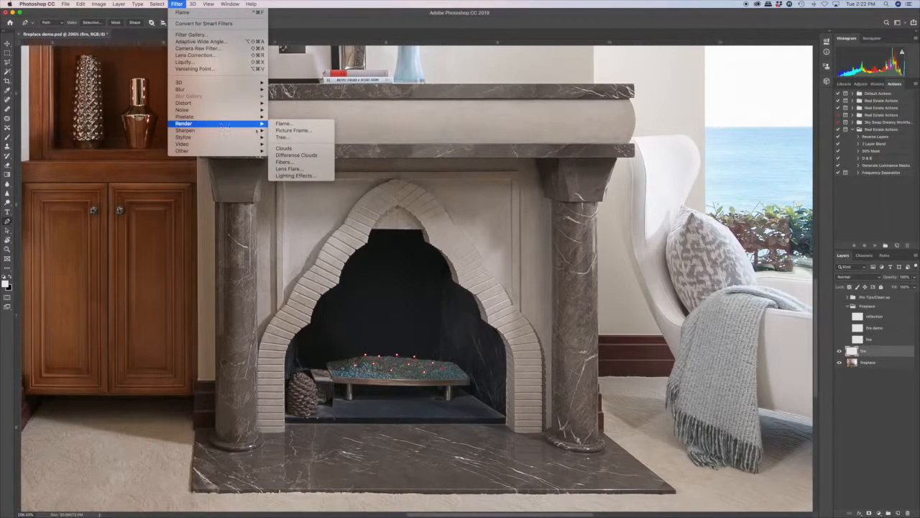
pyautogui.click(298, 126)
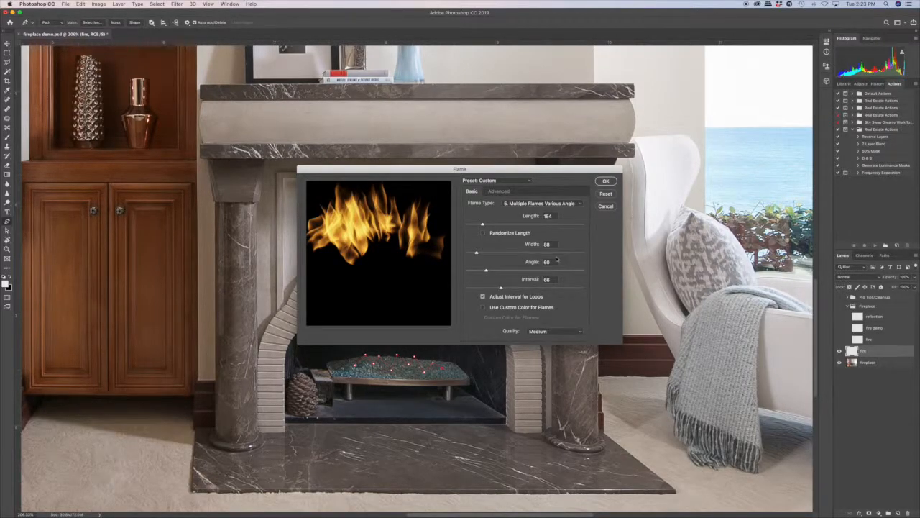
pyautogui.click(606, 181)
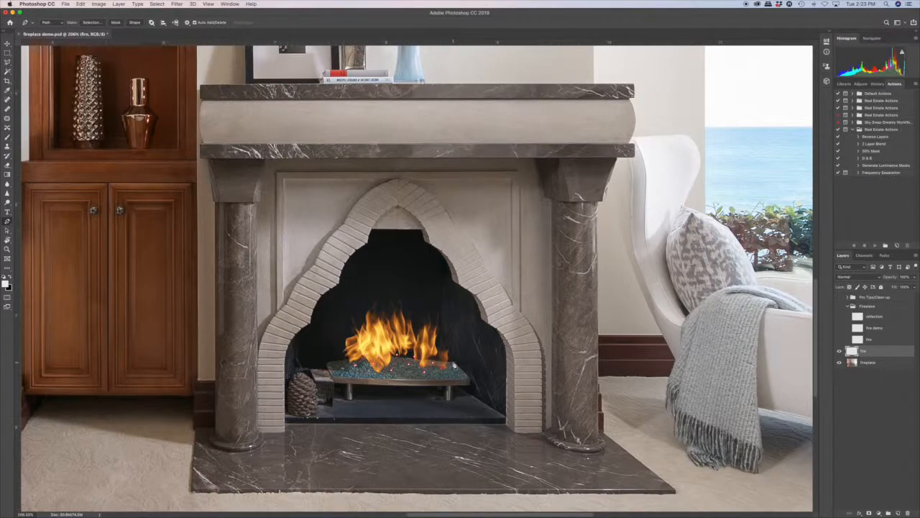
pyautogui.press('Escape')
# Move the flames down onto the glass stones and erase the parts overlapping the front edge of the burner tray.
pyautogui.click(7, 44)
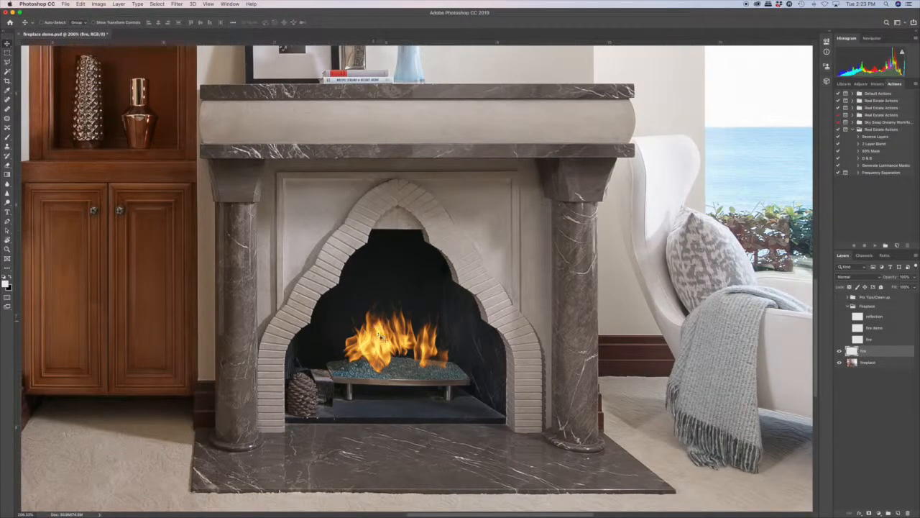
pyautogui.moveTo(388, 340)
pyautogui.mouseDown()
pyautogui.moveTo(385, 333)
pyautogui.moveTo(400, 342)
pyautogui.moveTo(388, 343)
pyautogui.moveTo(391, 354)
pyautogui.mouseUp()
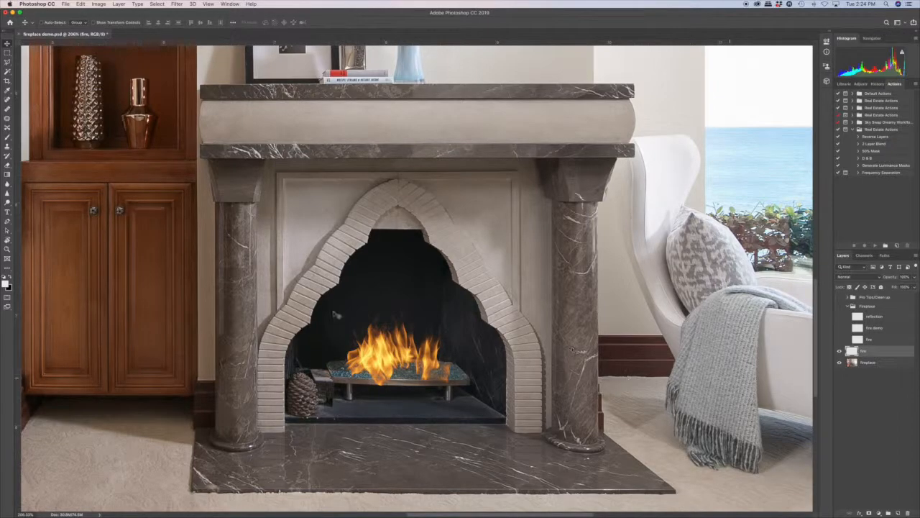
pyautogui.click(7, 165)
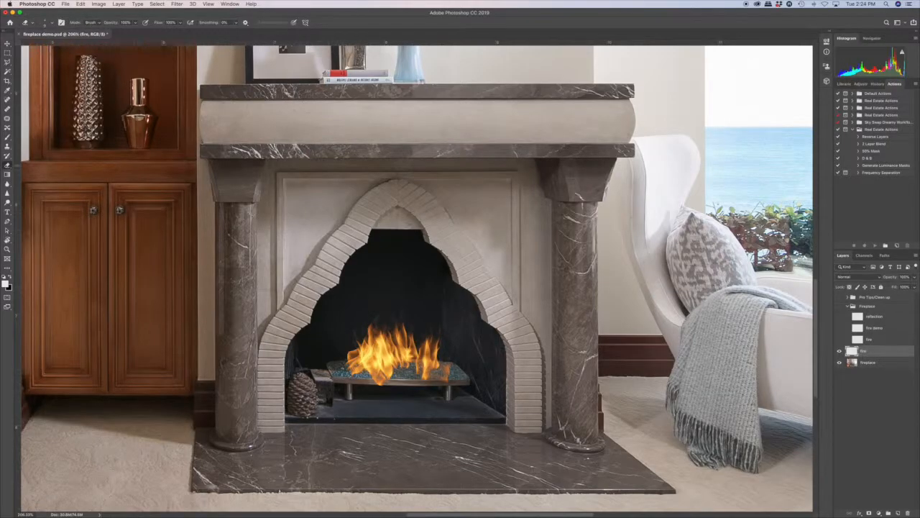
pyautogui.scroll(8, 419, 280)
pyautogui.scroll(-5, 419, 279)
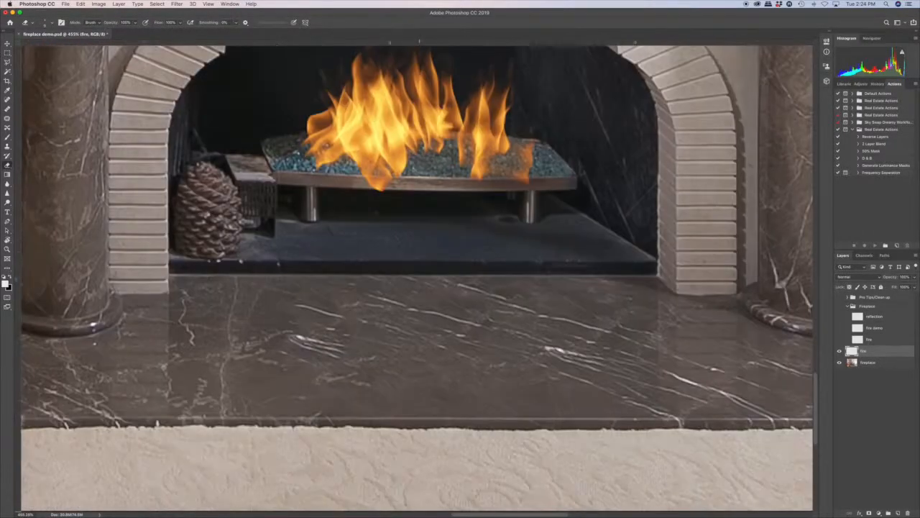
pyautogui.moveTo(383, 193)
pyautogui.mouseDown()
pyautogui.moveTo(393, 189)
pyautogui.moveTo(358, 173)
pyautogui.moveTo(392, 177)
pyautogui.moveTo(386, 172)
pyautogui.mouseUp()
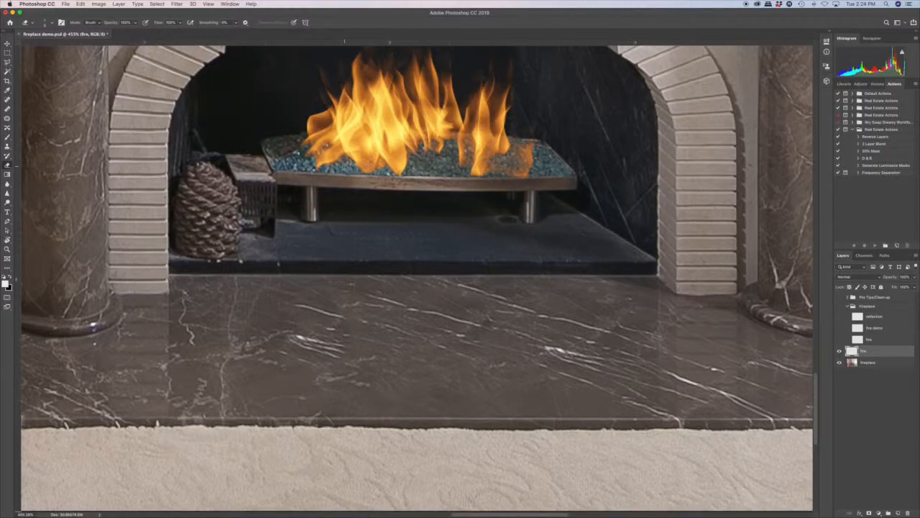
# Lower the fire layer's fill to about 84% and its opacity to about 88%.
pyautogui.scroll(-10, 345, 166)
pyautogui.scroll(-3, 344, 166)
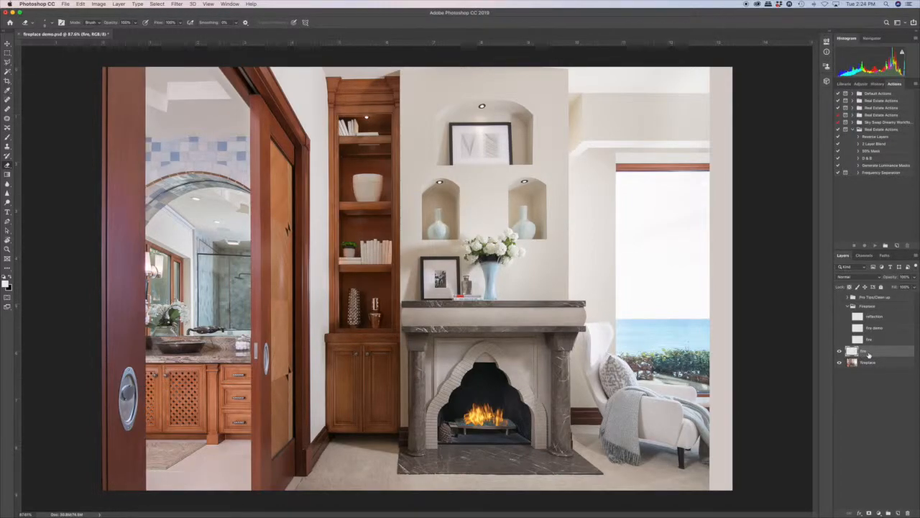
pyautogui.click(915, 286)
pyautogui.moveTo(914, 297); pyautogui.dragTo(909, 298)
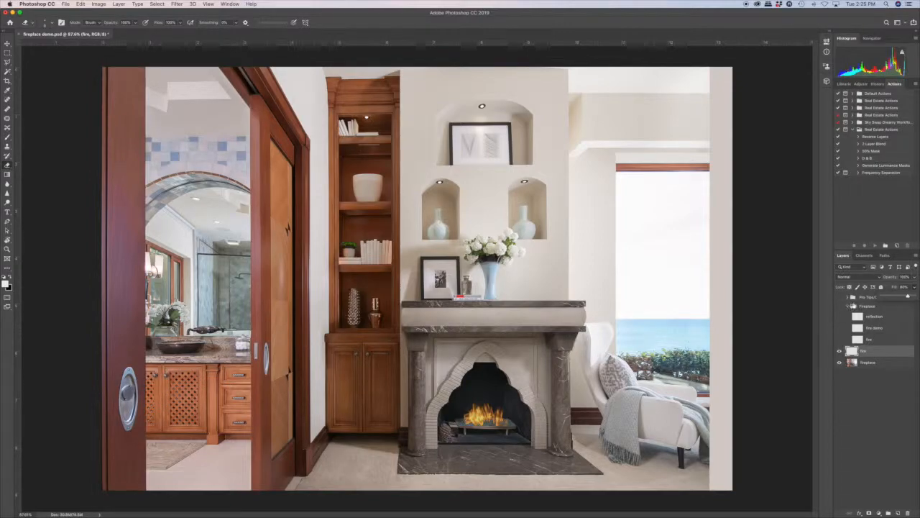
pyautogui.click(916, 278)
pyautogui.moveTo(913, 286); pyautogui.dragTo(910, 286)
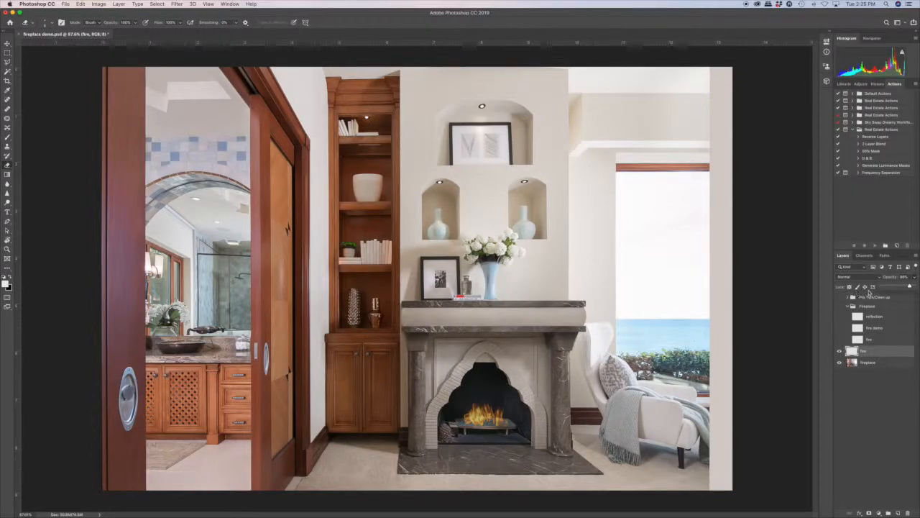
pyautogui.moveTo(910, 288); pyautogui.dragTo(911, 288)
pyautogui.click(896, 274)
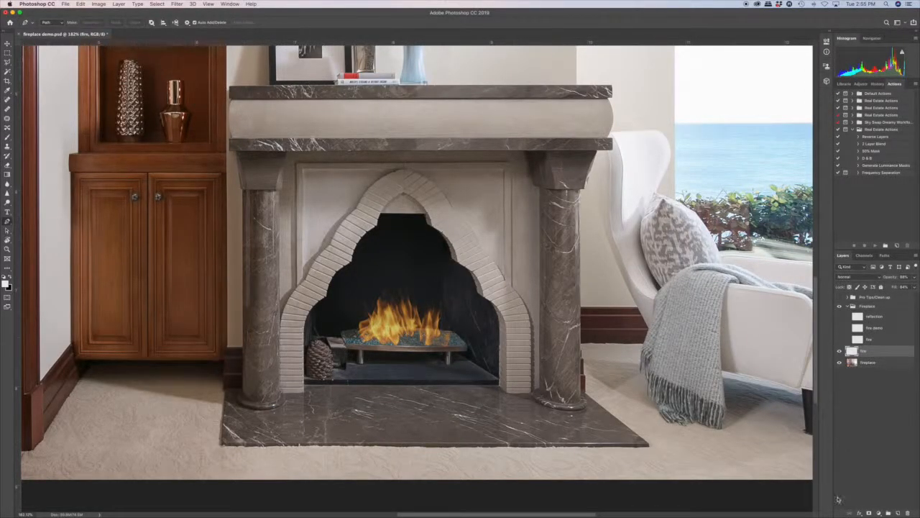
# Add a new layer above the fire layer and name it reflection.
pyautogui.click(898, 512)
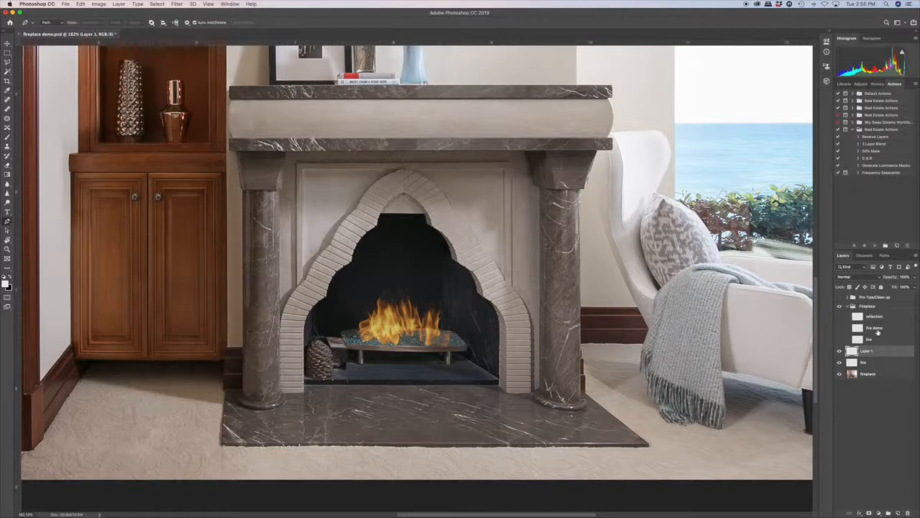
pyautogui.doubleClick(866, 351)
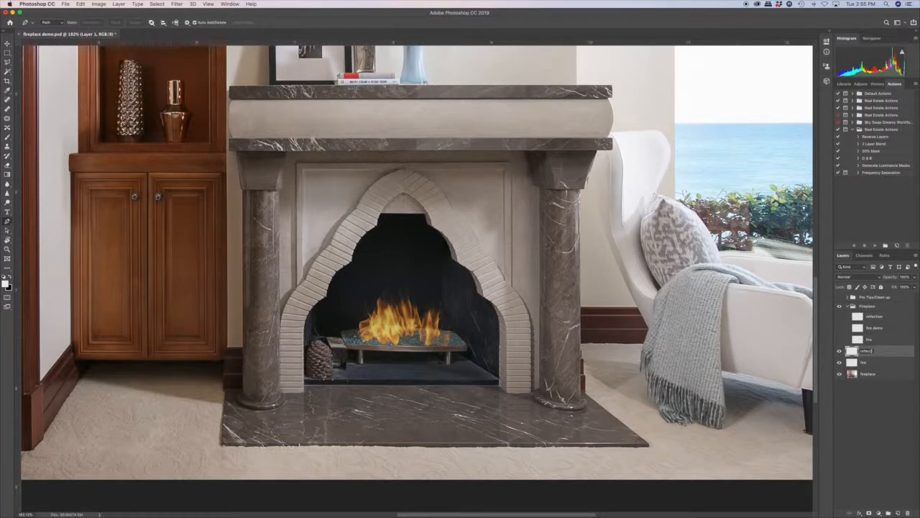
pyautogui.write('reflection')
pyautogui.press('Return')
# Draw a path across the marble hearth and render flames along it with the existing Flame settings, then dismiss the path.
pyautogui.click(378, 414)
pyautogui.click(179, 6)
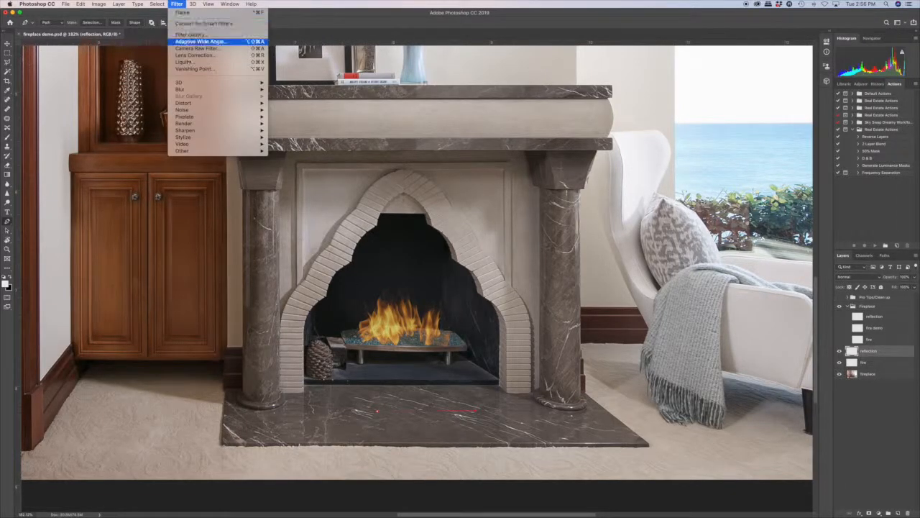
pyautogui.moveTo(216, 130)
pyautogui.click(295, 127)
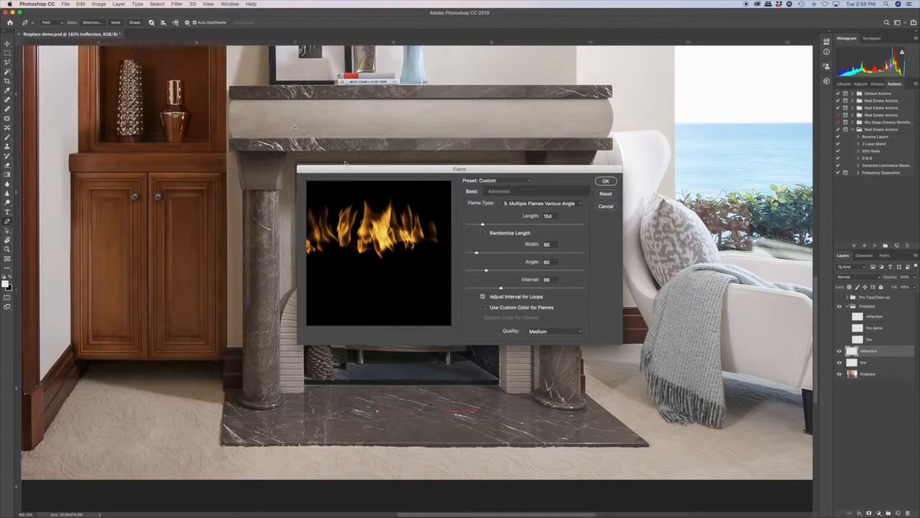
pyautogui.click(606, 182)
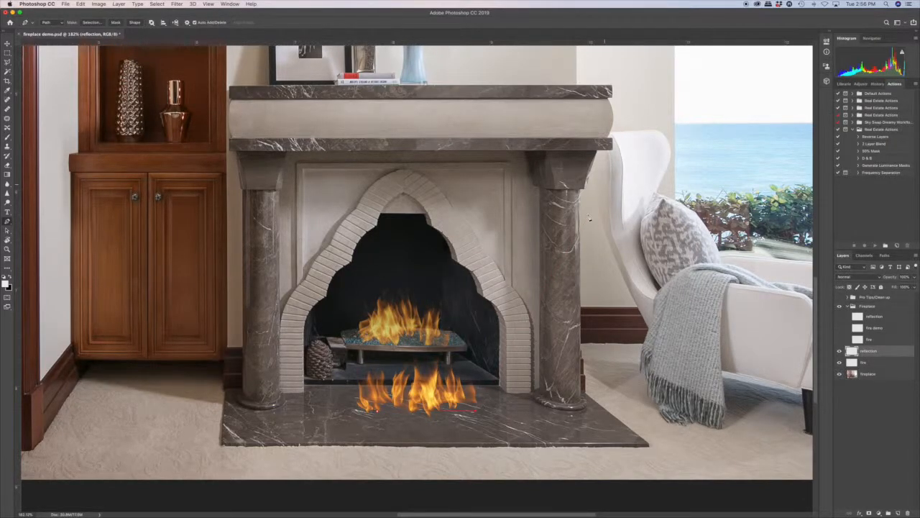
pyautogui.press('Escape')
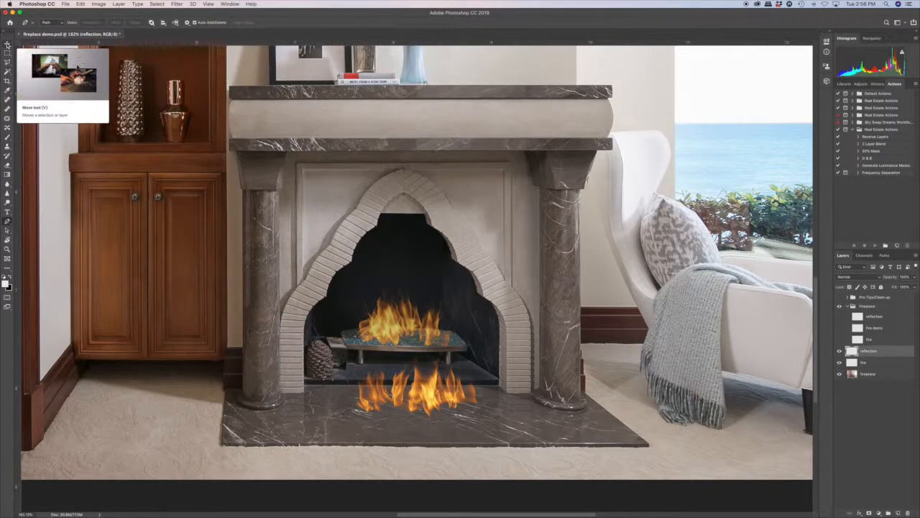
# Move the reflection flames forward on the marble hearth and flip them vertically to mirror the fire.
pyautogui.click(7, 44)
pyautogui.moveTo(416, 398); pyautogui.dragTo(421, 412)
pyautogui.click(80, 4)
pyautogui.click(351, 16)
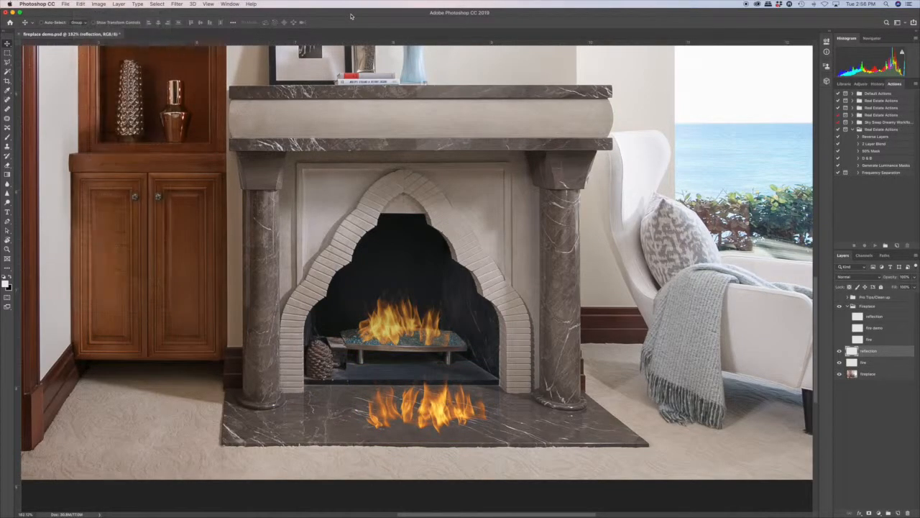
pyautogui.click(81, 4)
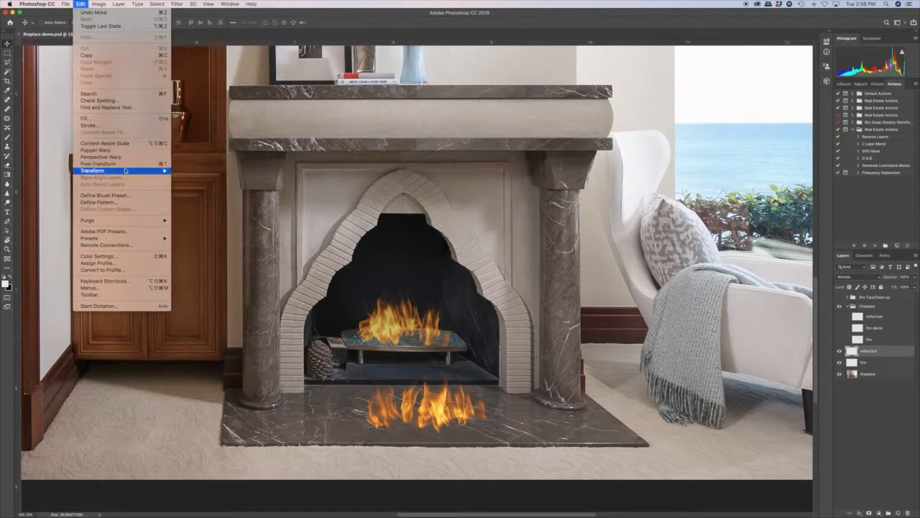
pyautogui.moveTo(125, 171)
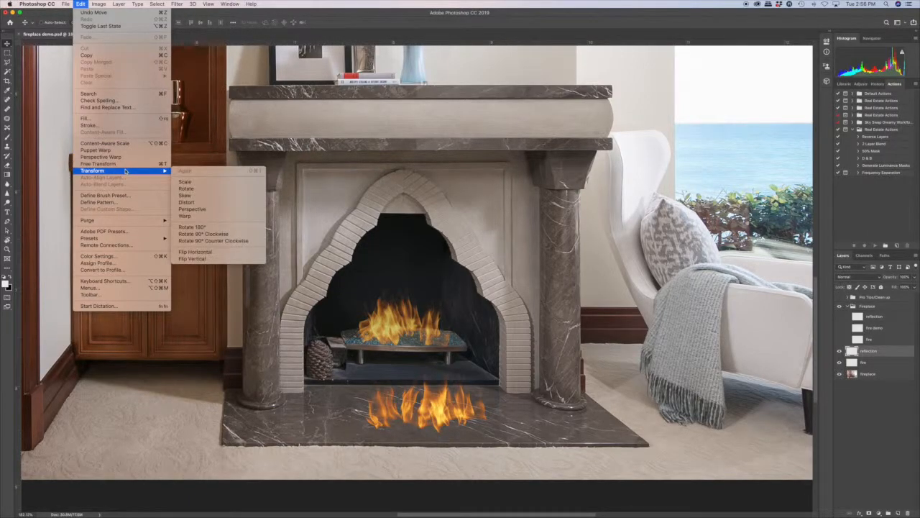
pyautogui.click(226, 260)
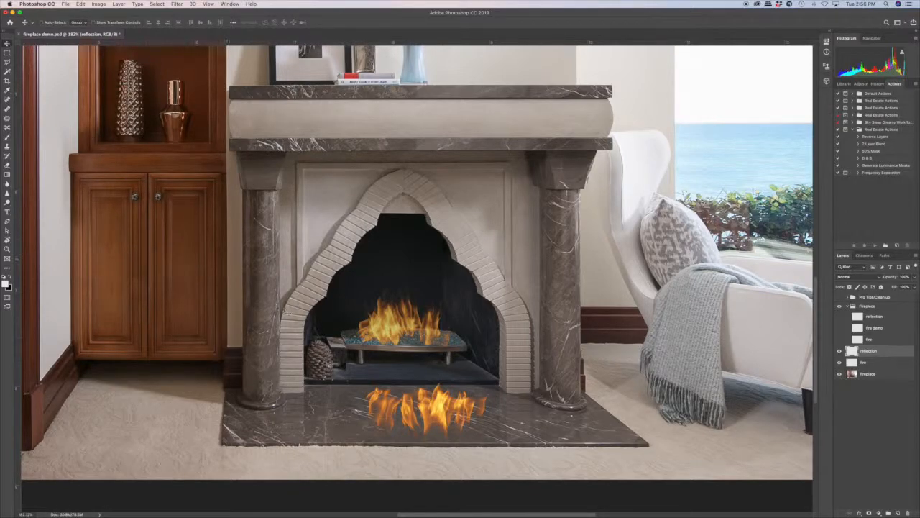
pyautogui.moveTo(416, 415); pyautogui.dragTo(417, 419)
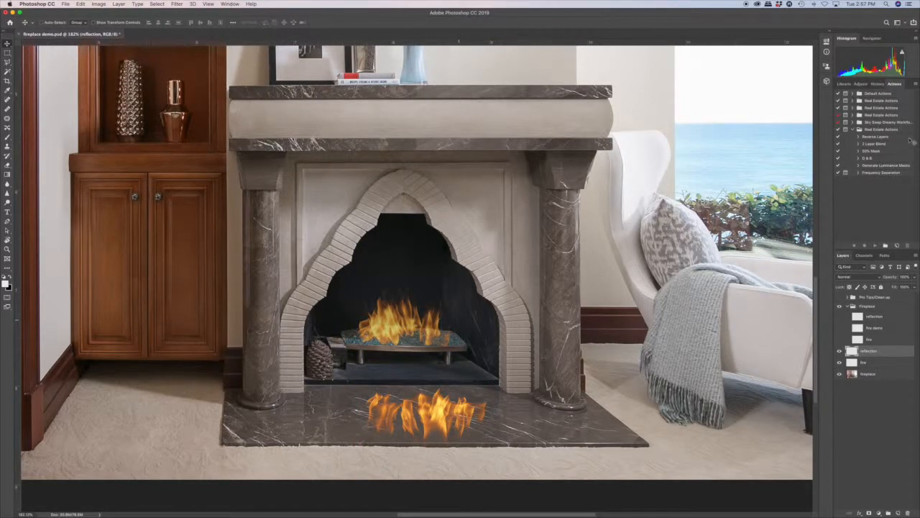
# Lower the reflection layer's fill to about 68% and its opacity to about 60%.
pyautogui.click(915, 287)
pyautogui.moveTo(904, 297)
pyautogui.mouseDown()
pyautogui.moveTo(895, 297)
pyautogui.moveTo(902, 287)
pyautogui.mouseUp()
pyautogui.click(913, 284)
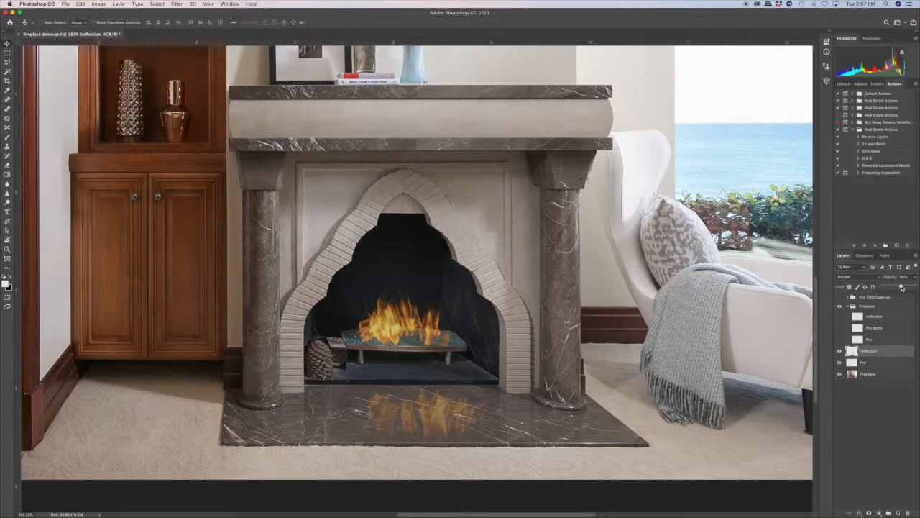
# Soften the edges of the hearth reflection with the Eraser tool at 30% opacity.
pyautogui.click(7, 165)
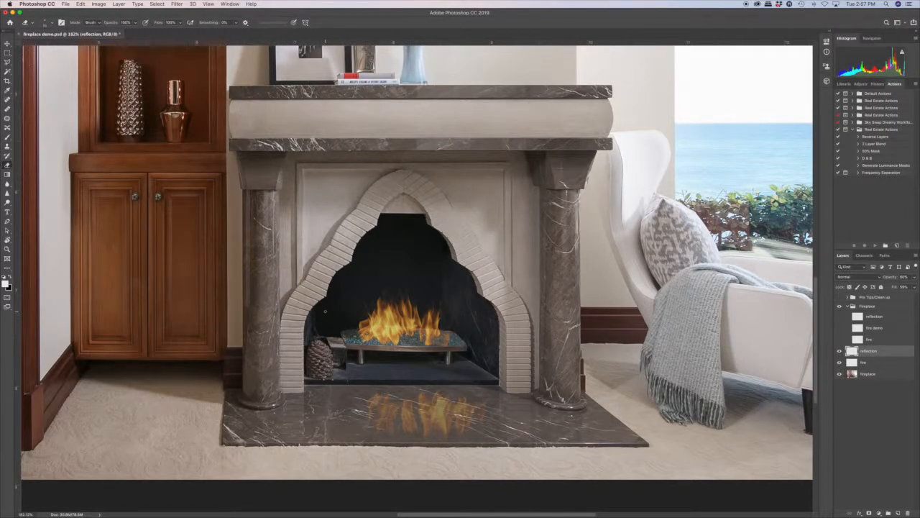
pyautogui.click(133, 23)
pyautogui.moveTo(113, 31); pyautogui.dragTo(112, 31)
pyautogui.click(376, 387)
pyautogui.moveTo(361, 401)
pyautogui.mouseDown()
pyautogui.moveTo(362, 430)
pyautogui.moveTo(360, 416)
pyautogui.mouseUp()
pyautogui.moveTo(405, 453)
pyautogui.mouseDown()
pyautogui.moveTo(427, 442)
pyautogui.moveTo(404, 443)
pyautogui.moveTo(427, 454)
pyautogui.moveTo(489, 434)
pyautogui.mouseUp()
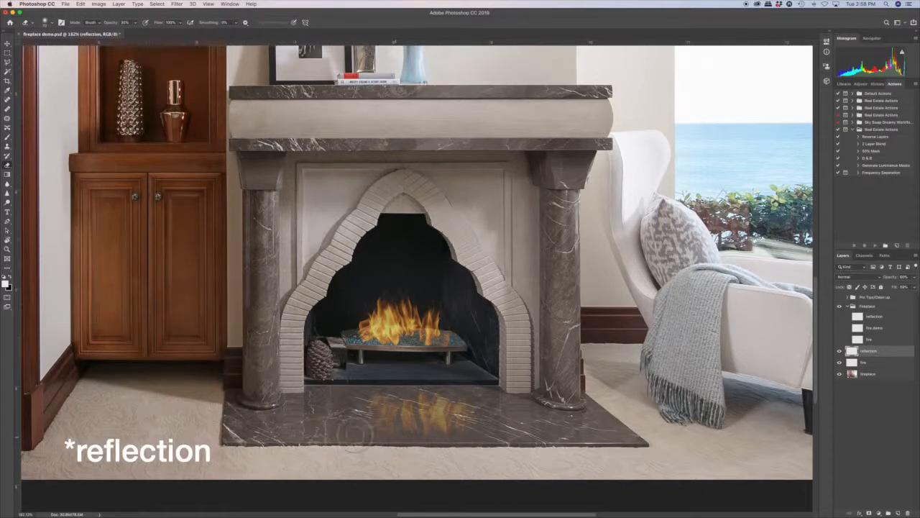
# Lower the reflection layer's opacity to about 37% and fit the whole photo in view.
pyautogui.click(916, 279)
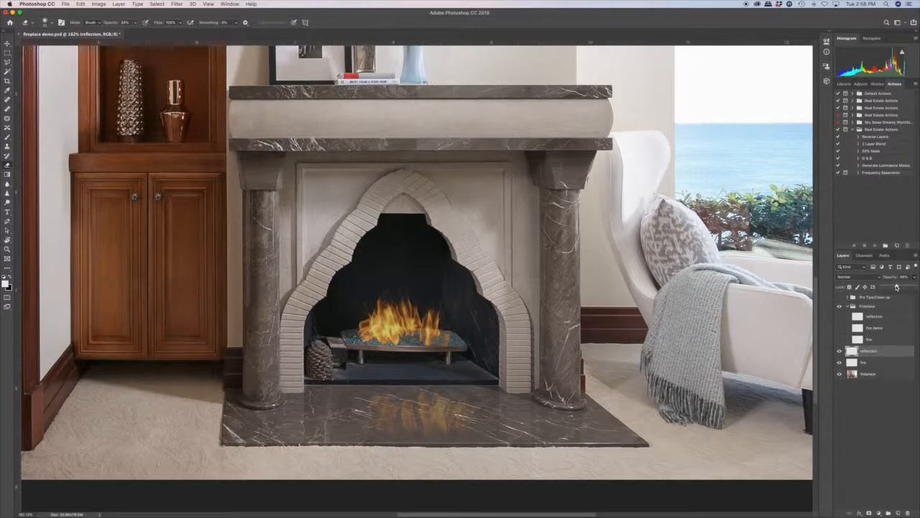
pyautogui.moveTo(895, 286); pyautogui.dragTo(893, 287)
pyautogui.click(479, 407)
pyautogui.press('super+0')
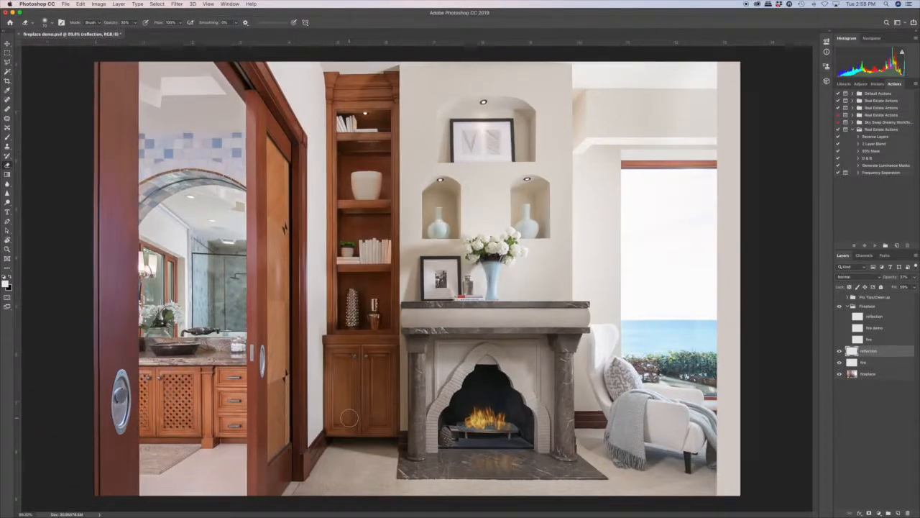
pyautogui.scroll(-1, 349, 417)
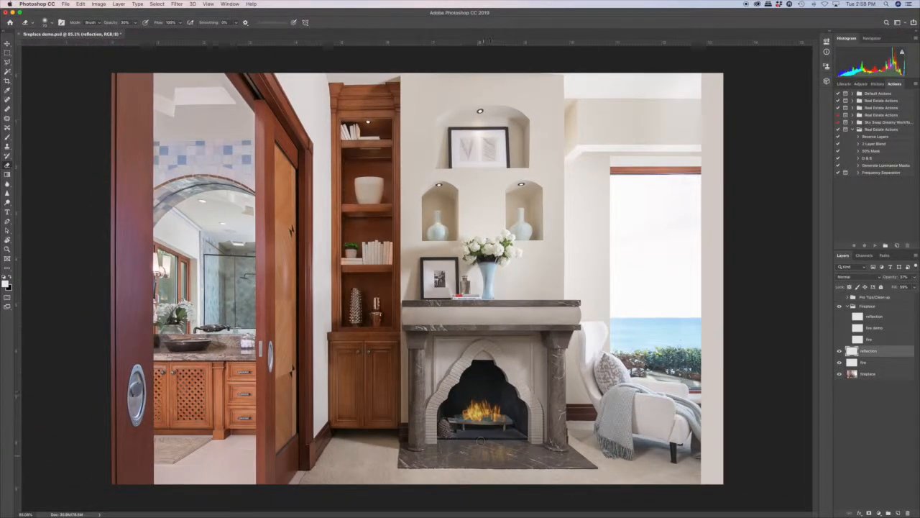
pyautogui.press(']')
pyautogui.press(']')
pyautogui.press(']')
pyautogui.press(']')
pyautogui.press(']')
pyautogui.press(']')
pyautogui.scroll(-5, 408, 473)
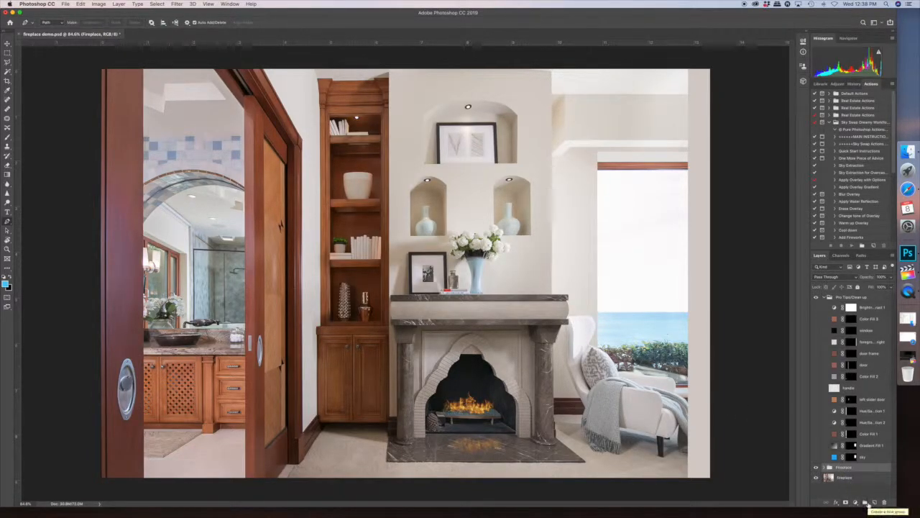
# Add a new layer above the Fireplace group and name it window.
pyautogui.click(874, 503)
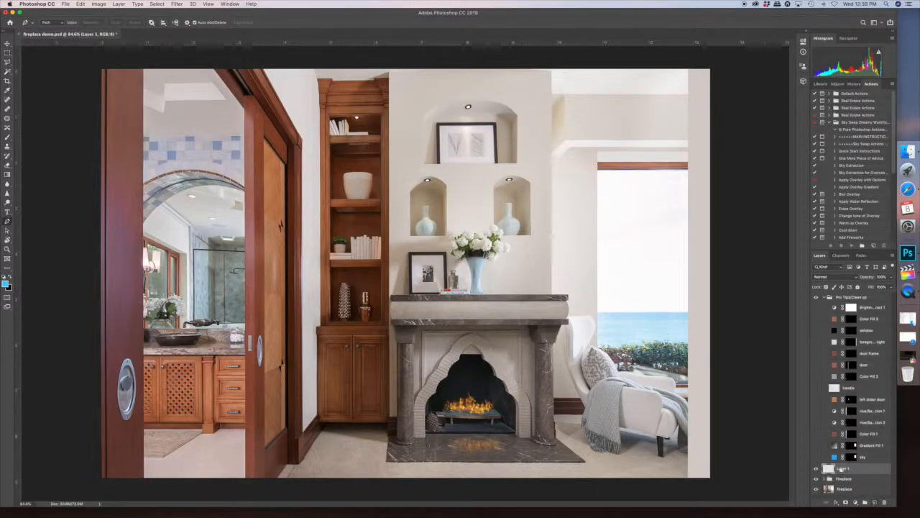
pyautogui.doubleClick(842, 469)
pyautogui.write('window')
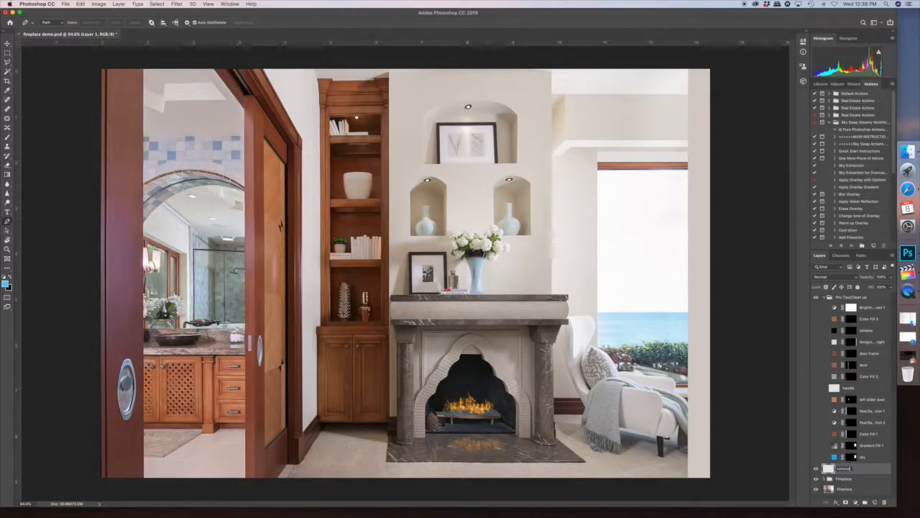
pyautogui.press('Return')
pyautogui.doubleClick(844, 469)
pyautogui.press('Return')
# Keep light blue #4ac9f5 as the foreground colour and trace the window's sky down to the horizon with the Pen tool as a selection.
pyautogui.click(6, 284)
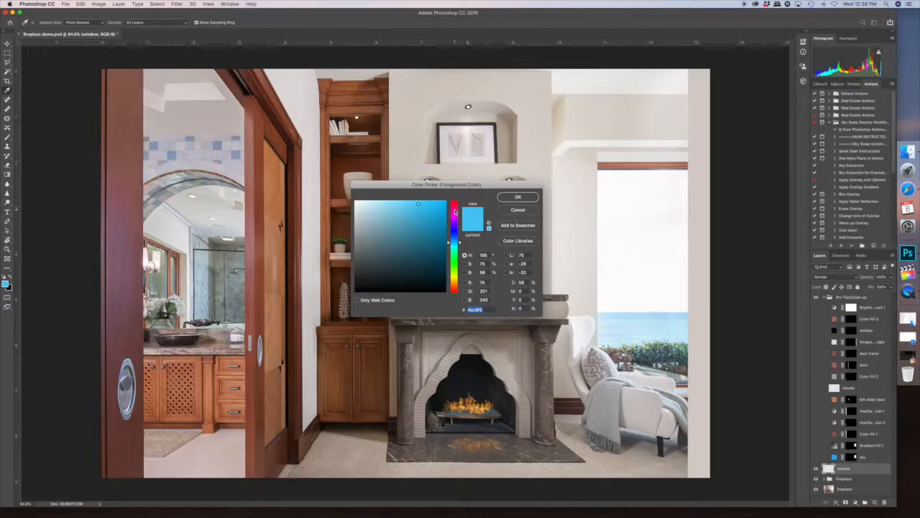
pyautogui.click(519, 197)
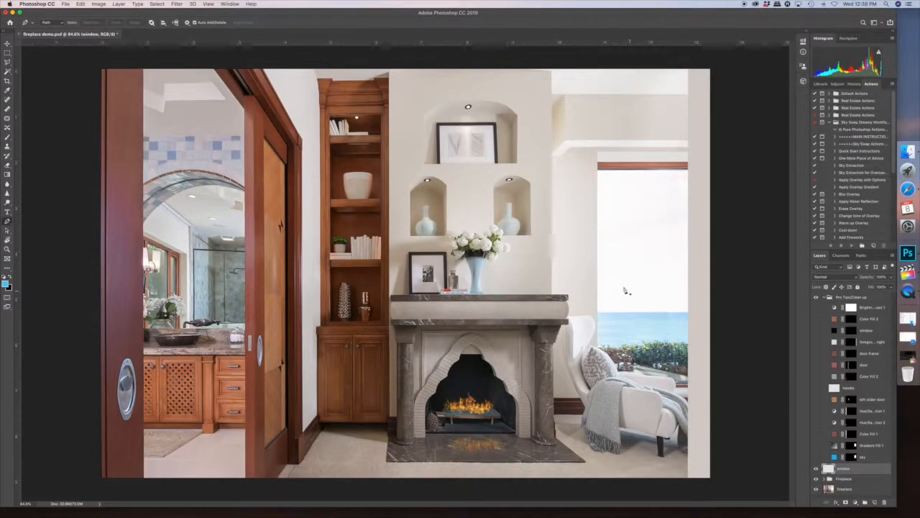
pyautogui.scroll(5, 608, 274)
pyautogui.hscroll(10, 608, 274)
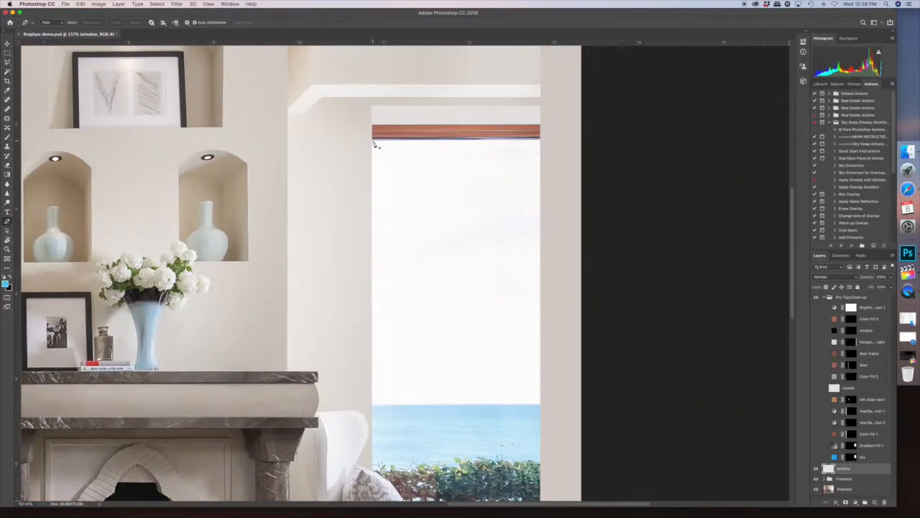
pyautogui.click(373, 140)
pyautogui.click(541, 140)
pyautogui.click(540, 280)
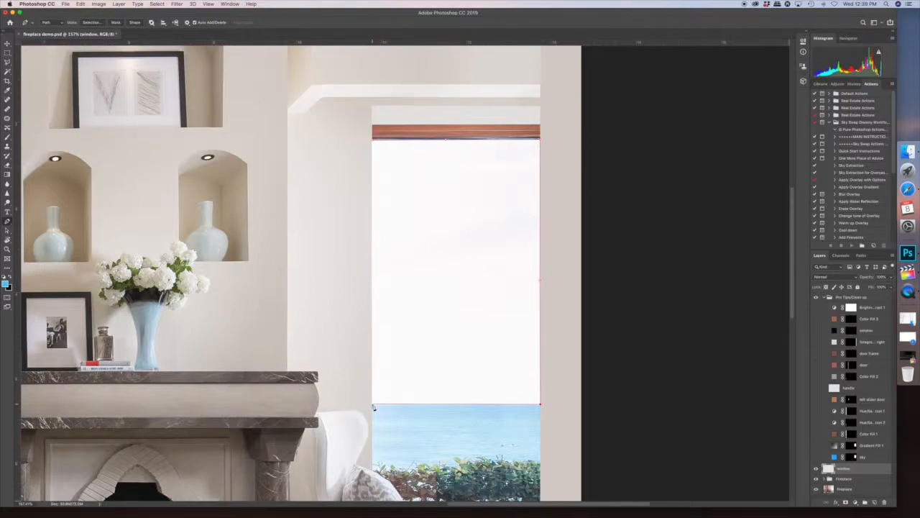
pyautogui.click(371, 403)
pyautogui.press('super+Return')
# Add a linear Gradient Fill at 90° to the selected window sky, reversed so the blue is at the top.
pyautogui.press('super+minus')
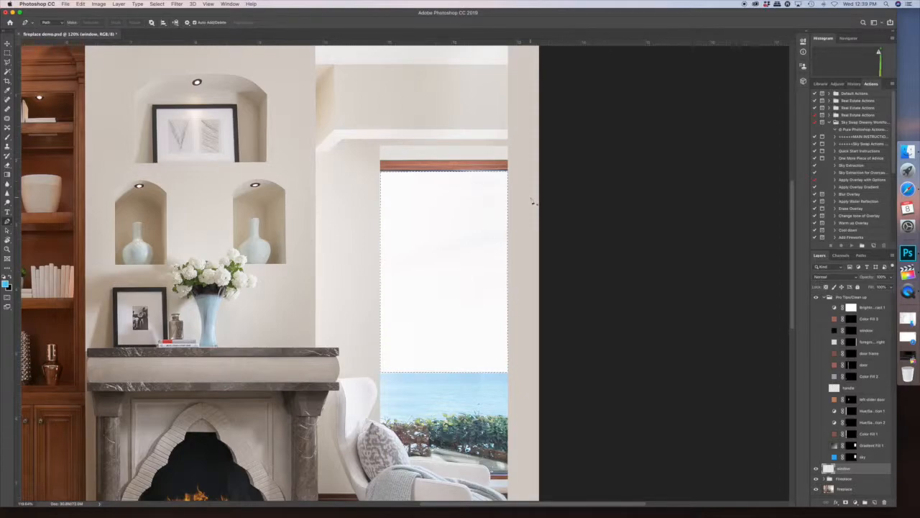
pyautogui.scroll(-5, 532, 201)
pyautogui.scroll(1, 533, 202)
pyautogui.scroll(1, 532, 202)
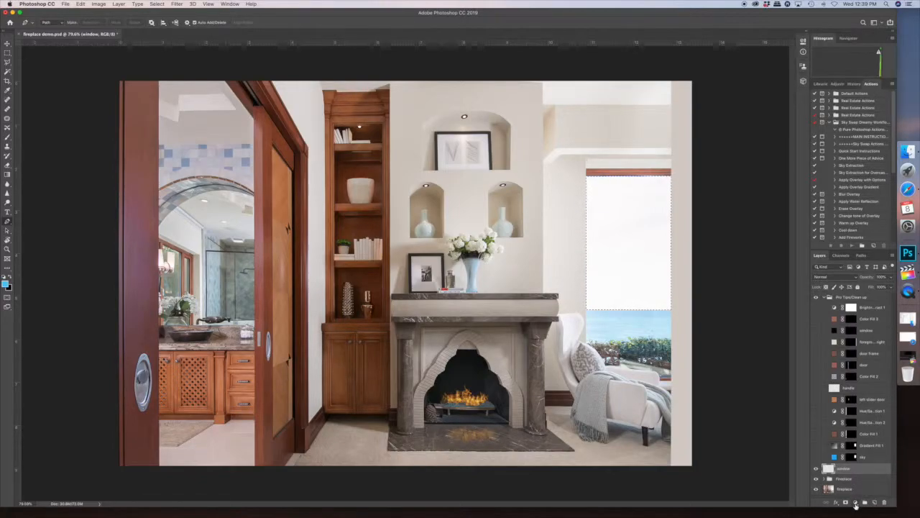
pyautogui.click(855, 502)
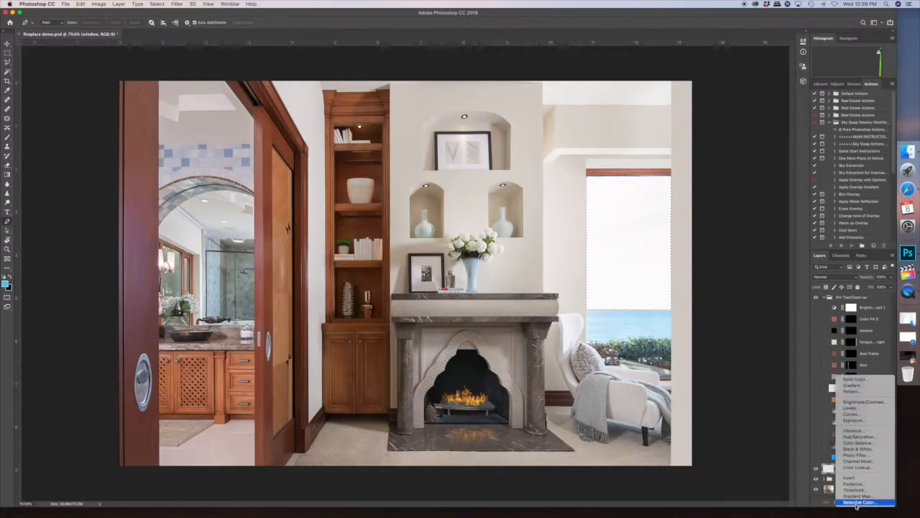
pyautogui.click(861, 387)
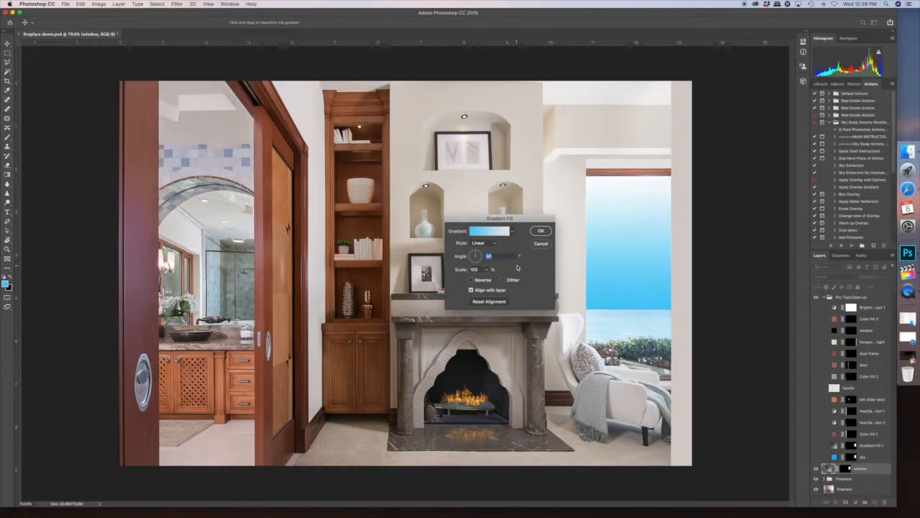
pyautogui.click(472, 279)
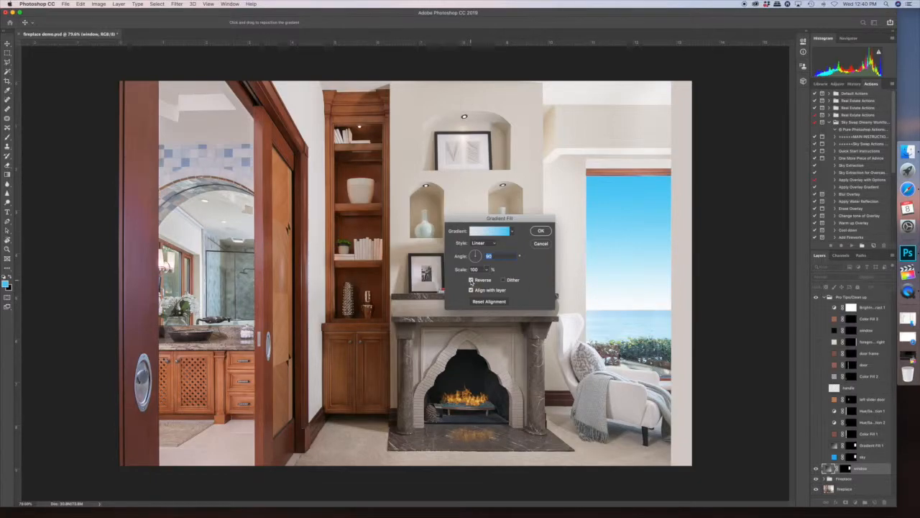
pyautogui.click(541, 230)
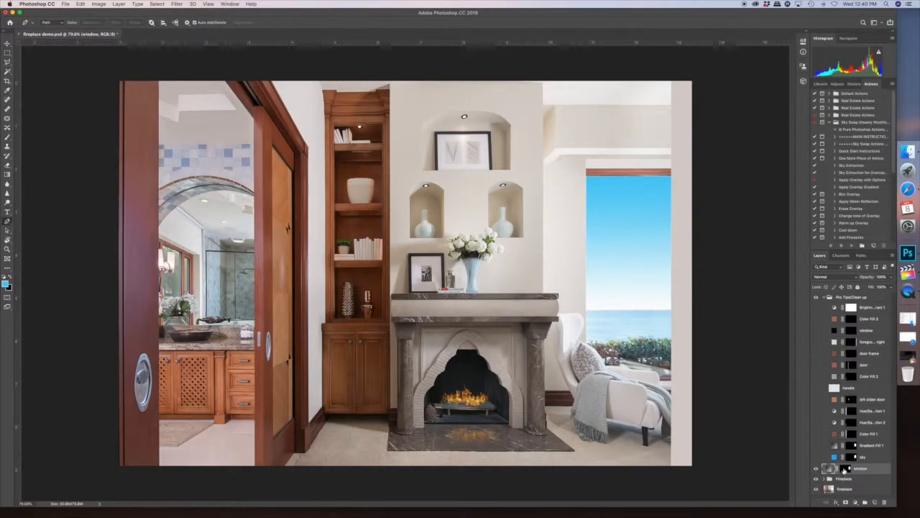
# Load the window gradient's mask as a selection, lower the layer's fill and opacity to soften the sky, and deselect.
pyautogui.click(844, 469)
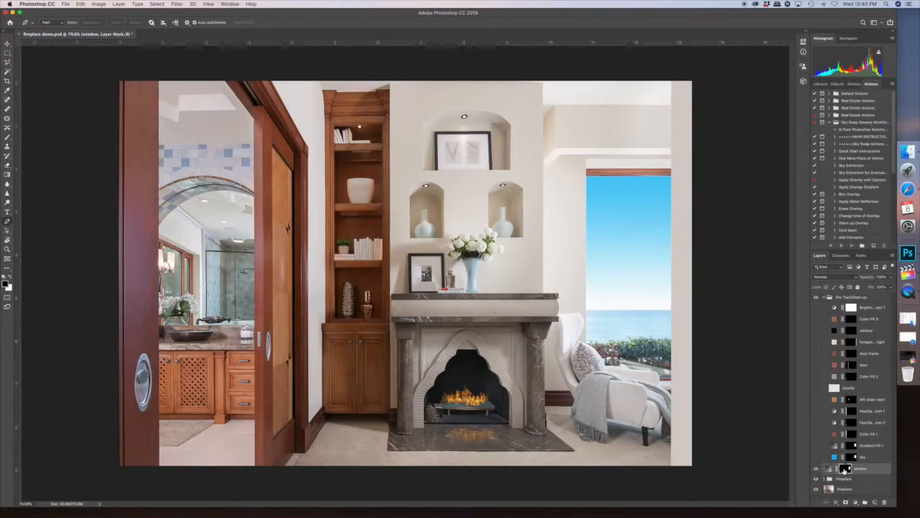
pyautogui.keyDown('super'); pyautogui.click(845, 469); pyautogui.keyUp('super')
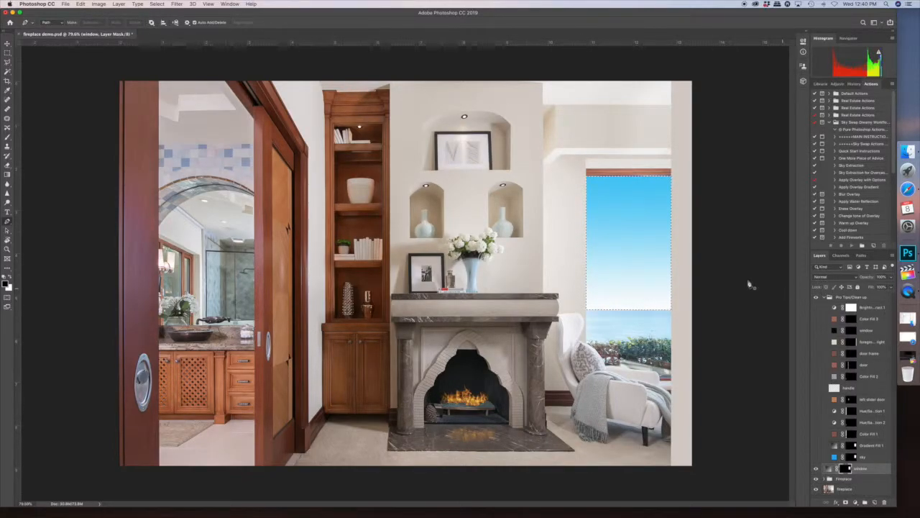
pyautogui.click(891, 288)
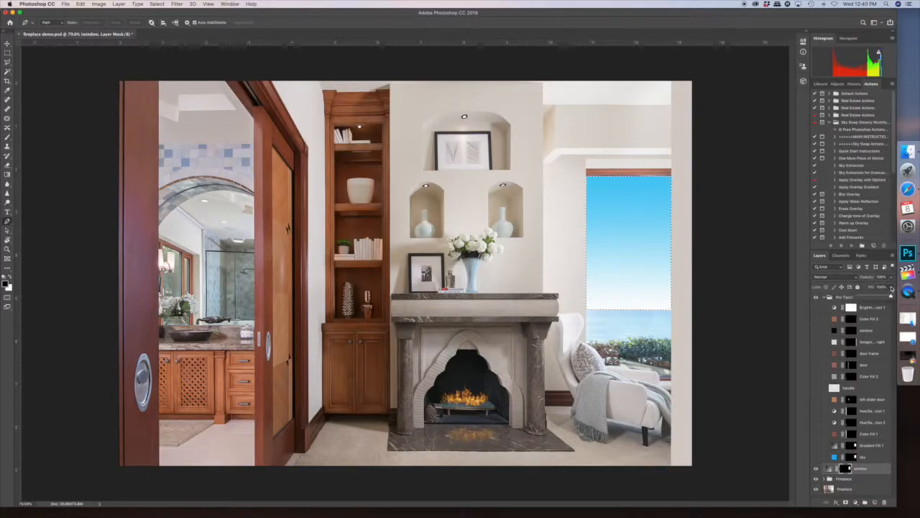
pyautogui.moveTo(882, 296)
pyautogui.mouseDown()
pyautogui.moveTo(873, 297)
pyautogui.moveTo(887, 287)
pyautogui.mouseUp()
pyautogui.click(891, 279)
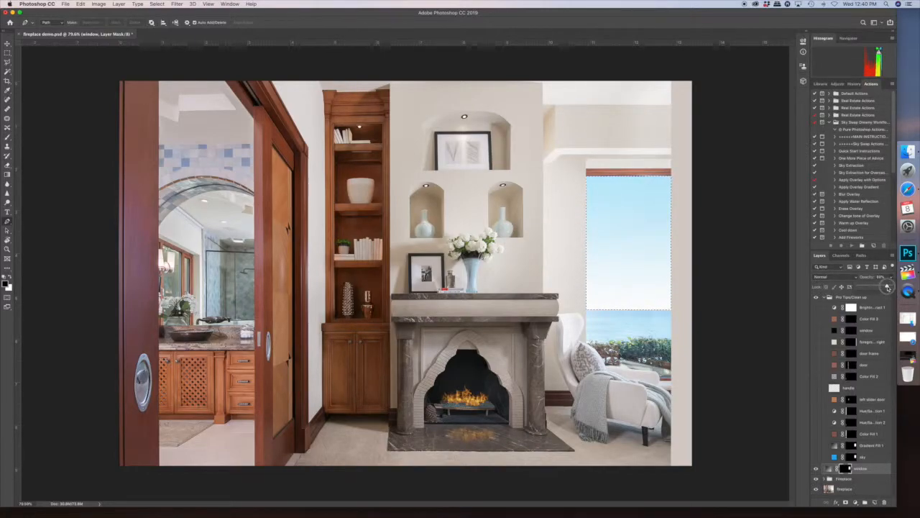
pyautogui.press('super+d')
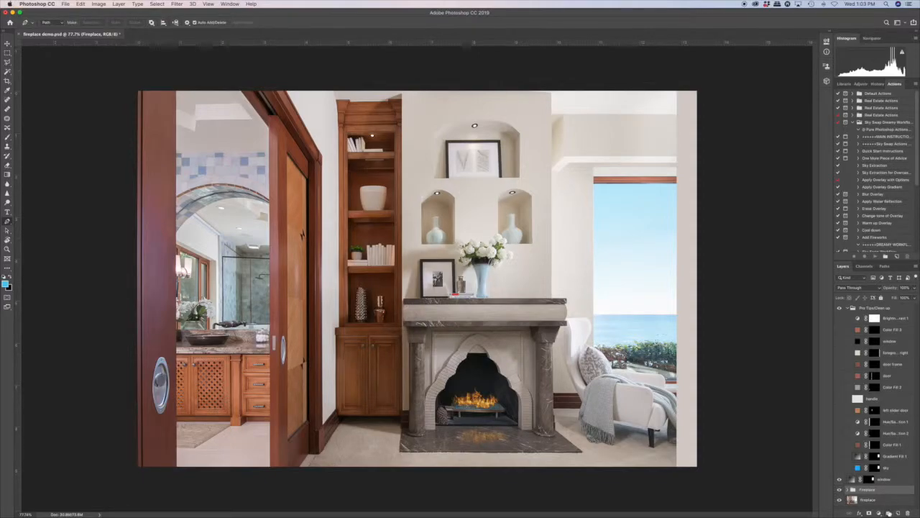
# Create a new group above the Fireplace group and name it window.
pyautogui.click(887, 513)
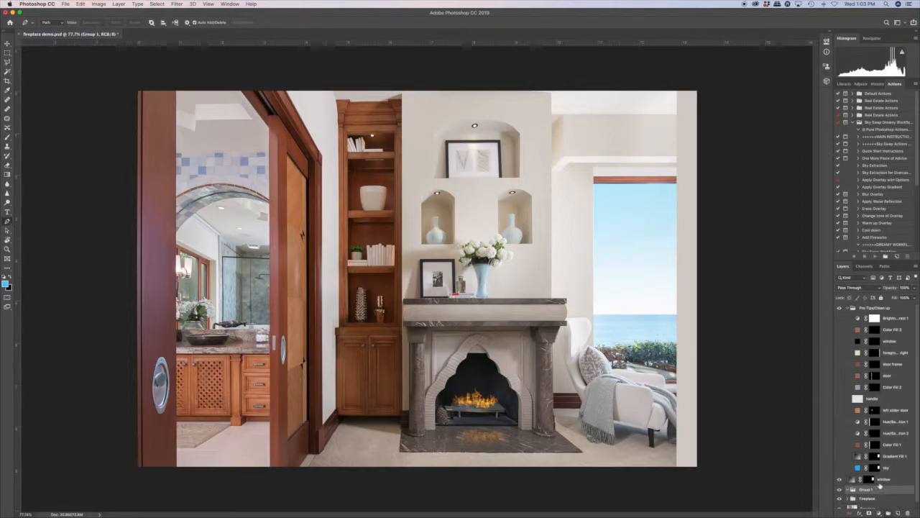
pyautogui.scroll(-1, 880, 487)
pyautogui.doubleClick(865, 484)
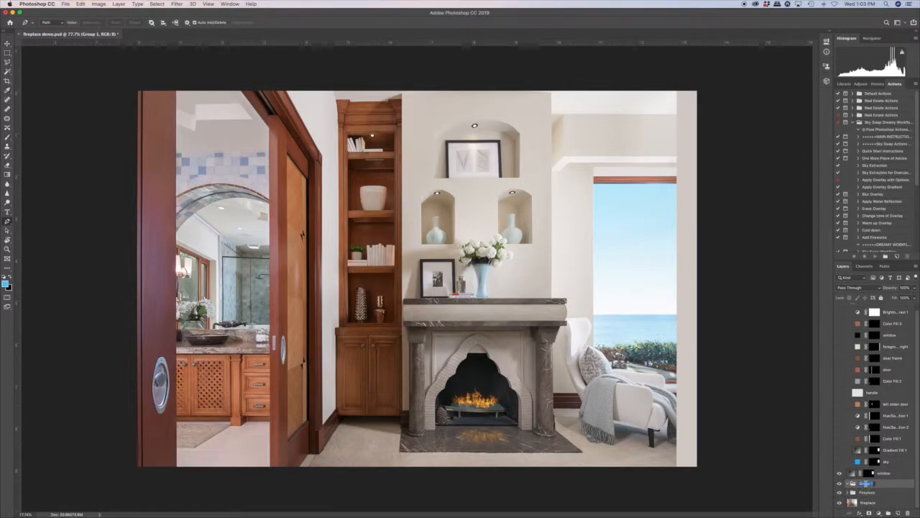
pyautogui.write('window')
pyautogui.press('Return')
# Show the sky and Gradient Fill 1 layers, and move them with the window layer into the window group.
pyautogui.click(886, 473)
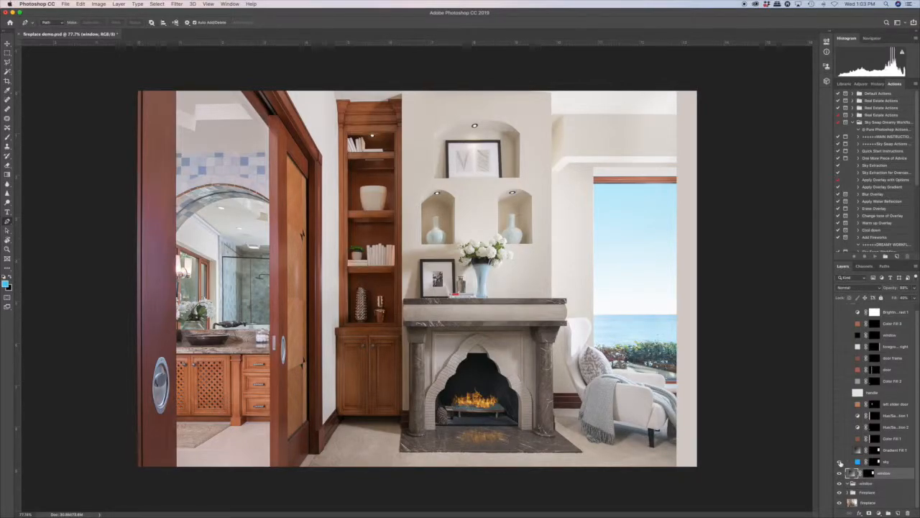
pyautogui.click(839, 451)
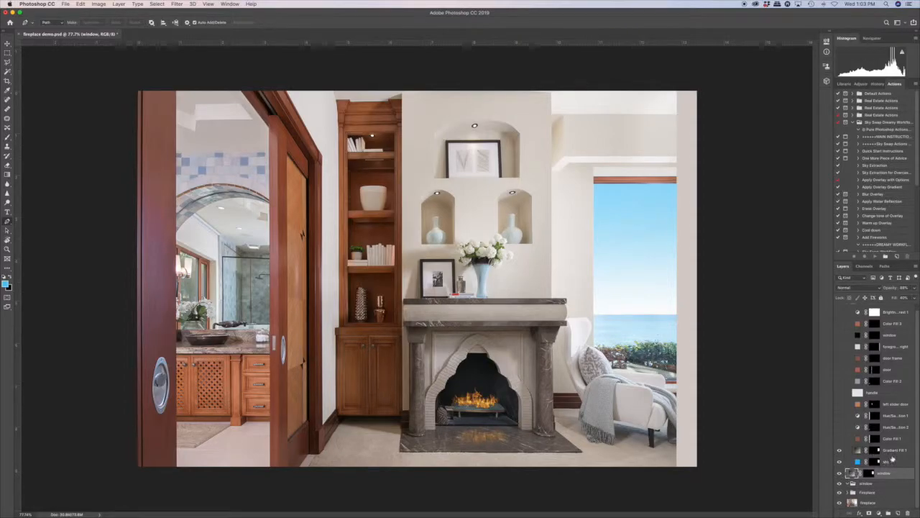
pyautogui.keyDown('shift'); pyautogui.click(892, 452); pyautogui.keyUp('shift')
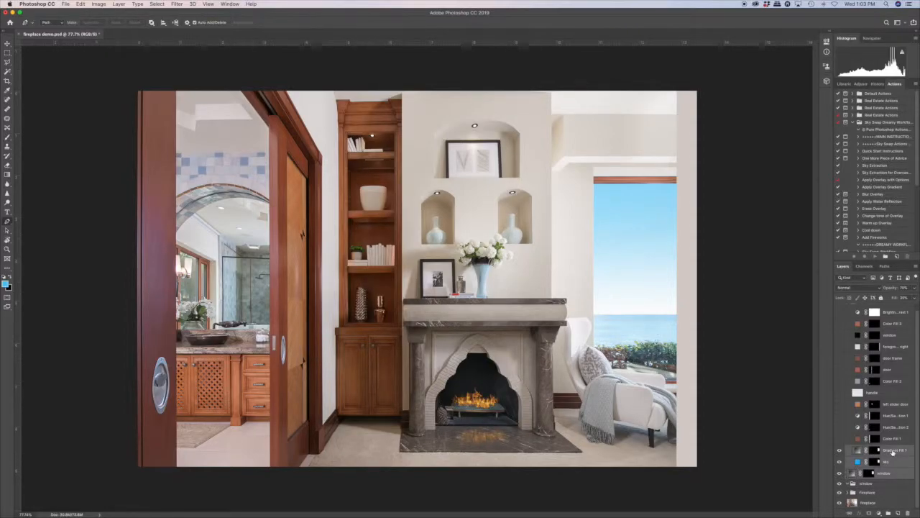
pyautogui.moveTo(890, 458); pyautogui.dragTo(867, 485)
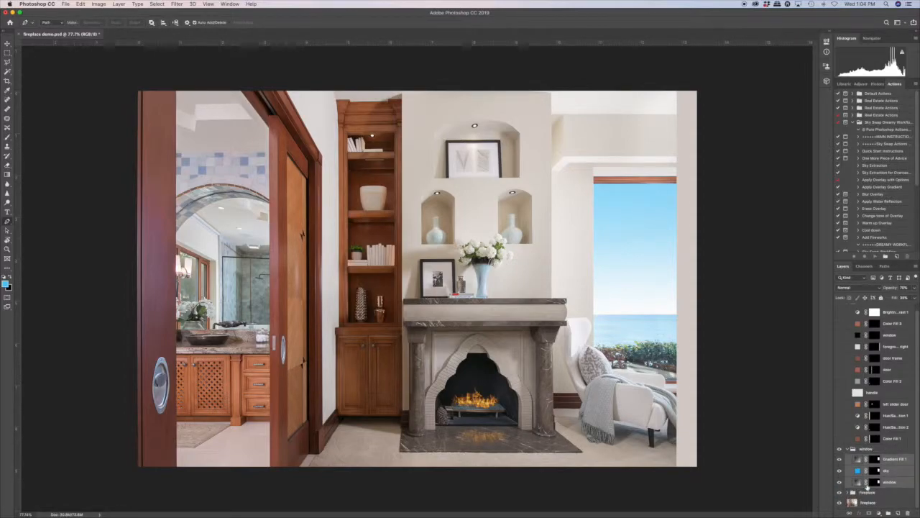
pyautogui.click(847, 449)
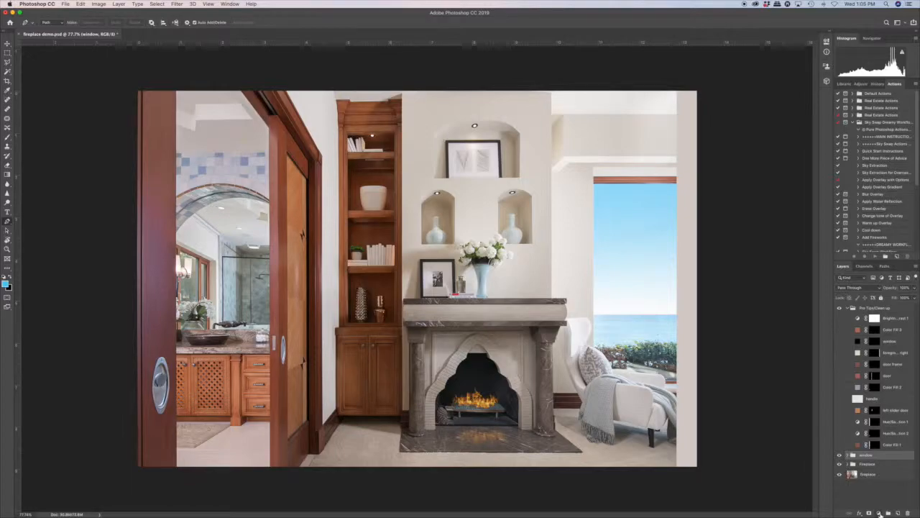
# Show the Color Fill 1, left slider door, Color Fill 2 and door layers in the Pro Tips/Clean up group.
pyautogui.click(880, 513)
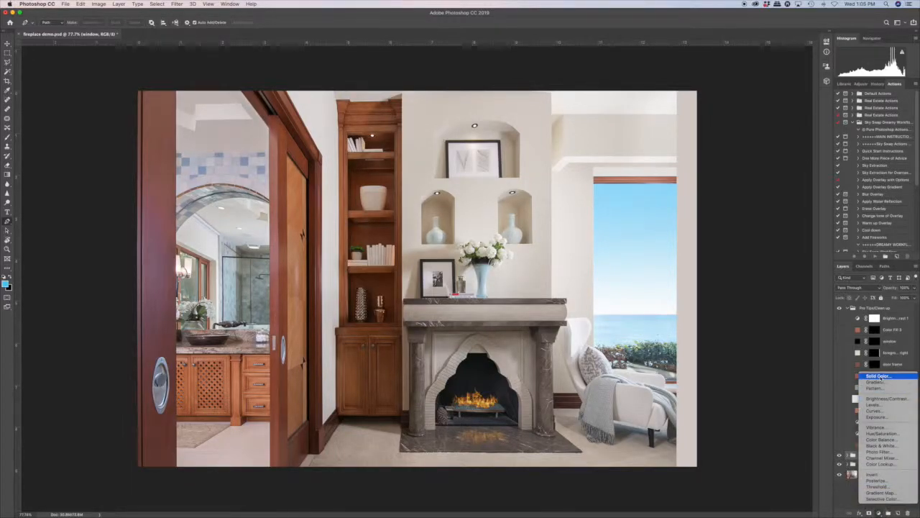
pyautogui.click(843, 495)
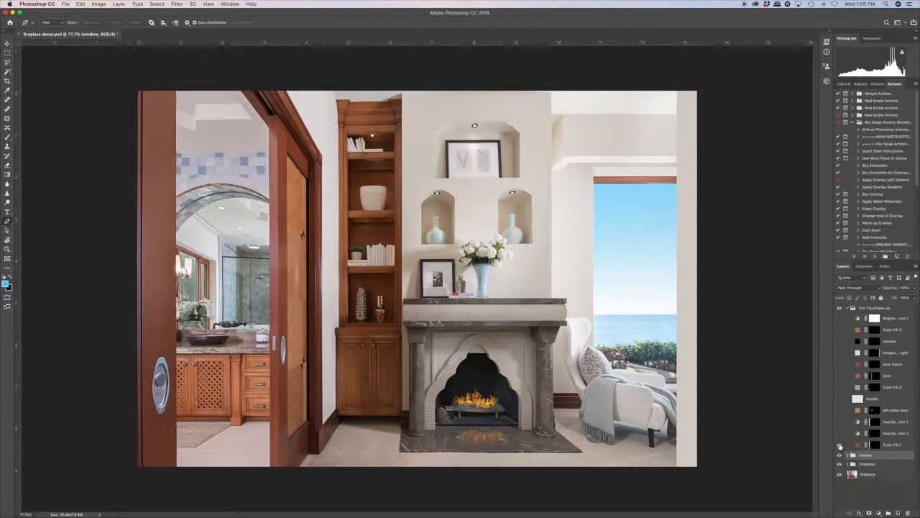
pyautogui.click(840, 446)
pyautogui.click(839, 412)
pyautogui.click(839, 388)
# Trace the thin strip along the sliding door's outer left edge as a Pen tool selection and discard it.
pyautogui.click(137, 466)
pyautogui.click(138, 91)
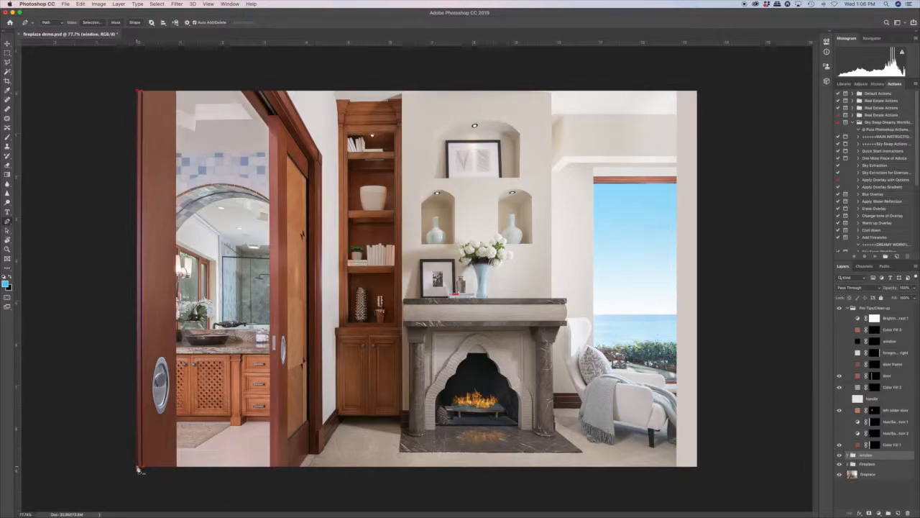
pyautogui.click(138, 468)
pyautogui.hotkey('ctrl', 'Return')
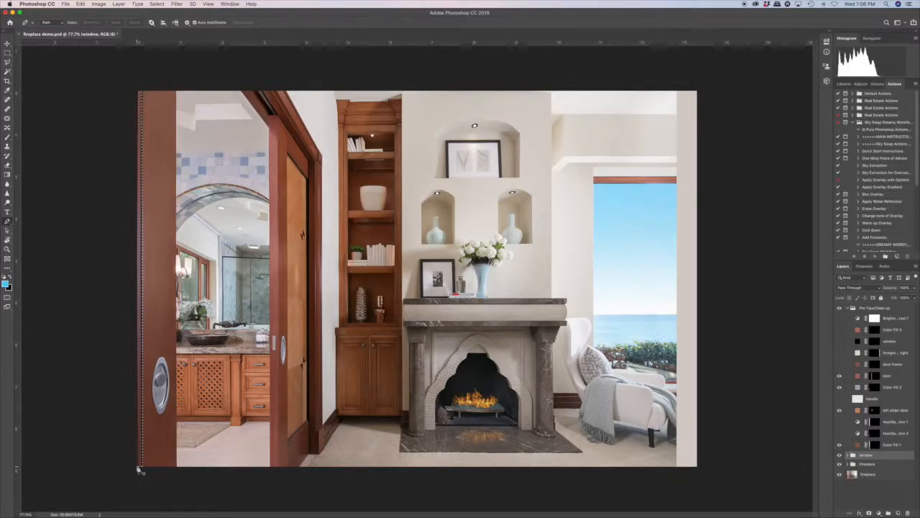
pyautogui.press('super+d')
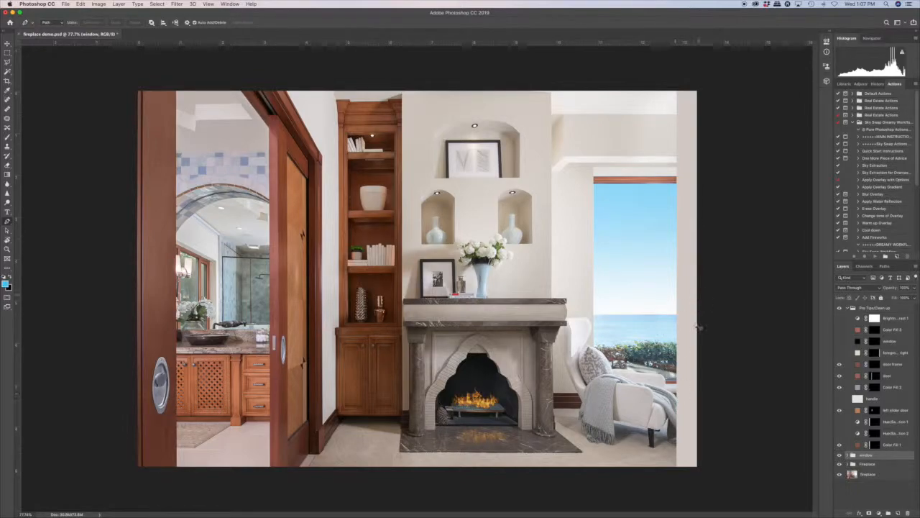
# Show the door frame, foreground right, window, Color Fill 3 and Brightness/Contrast 1 layers, and collapse the Pro Tips/Clean up group.
pyautogui.click(839, 352)
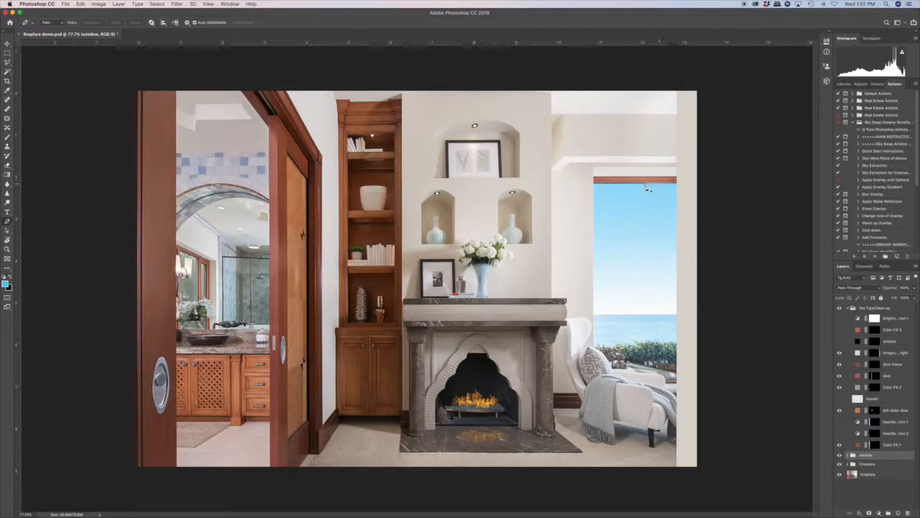
pyautogui.click(839, 343)
pyautogui.click(839, 318)
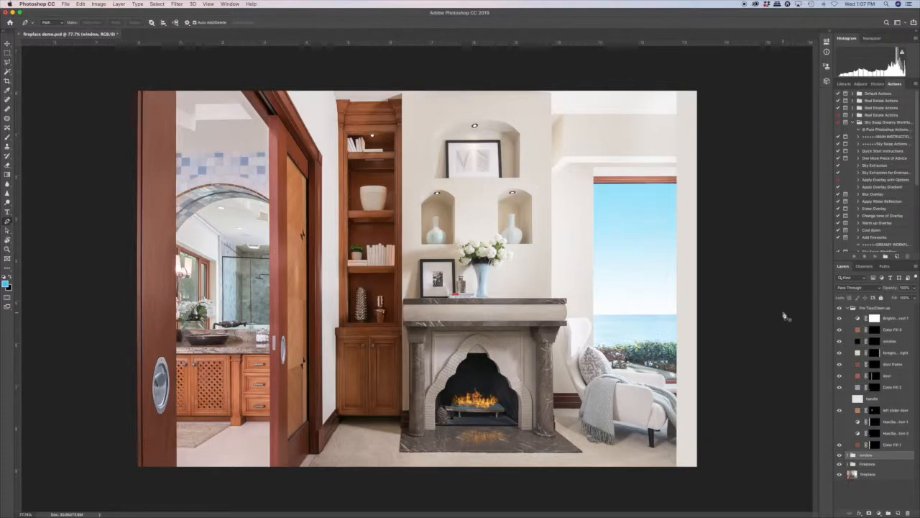
pyautogui.click(848, 307)
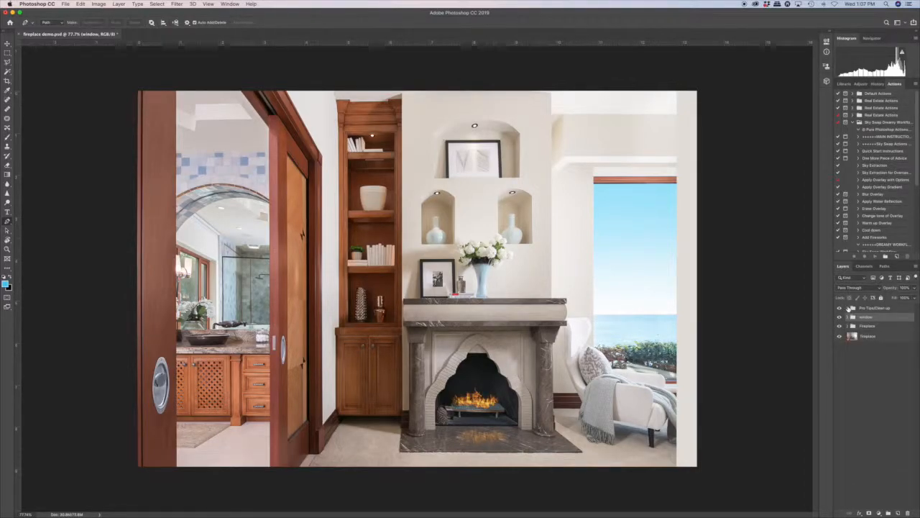